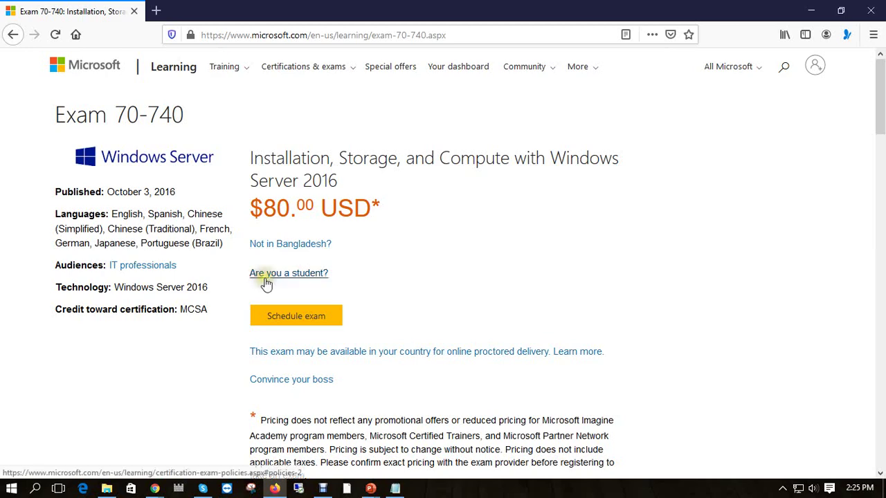
Copy the Exam 70-740 page address into a new second tab and load it.
click(156, 10)
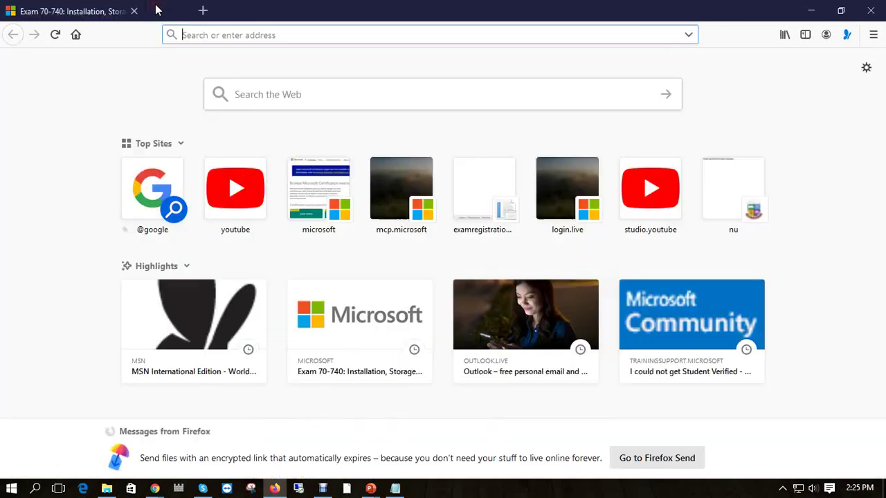
click(117, 15)
click(232, 36)
key(ctrl+c)
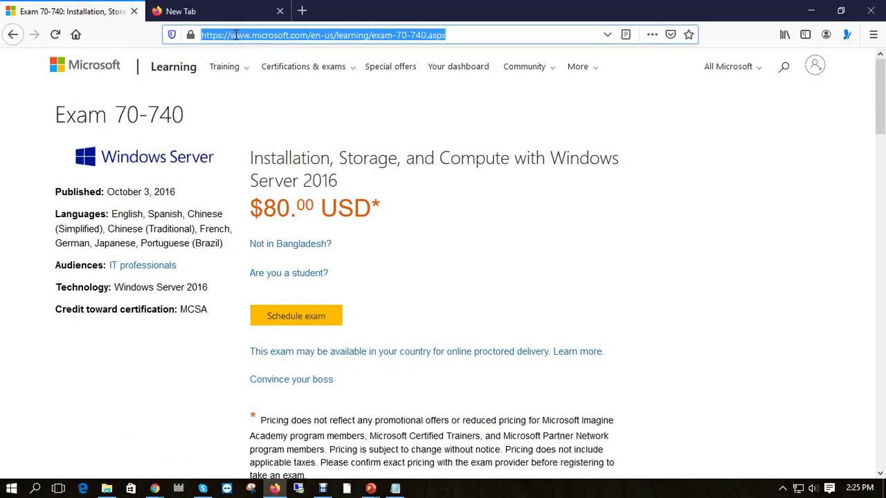
click(228, 5)
key(ctrl+v)
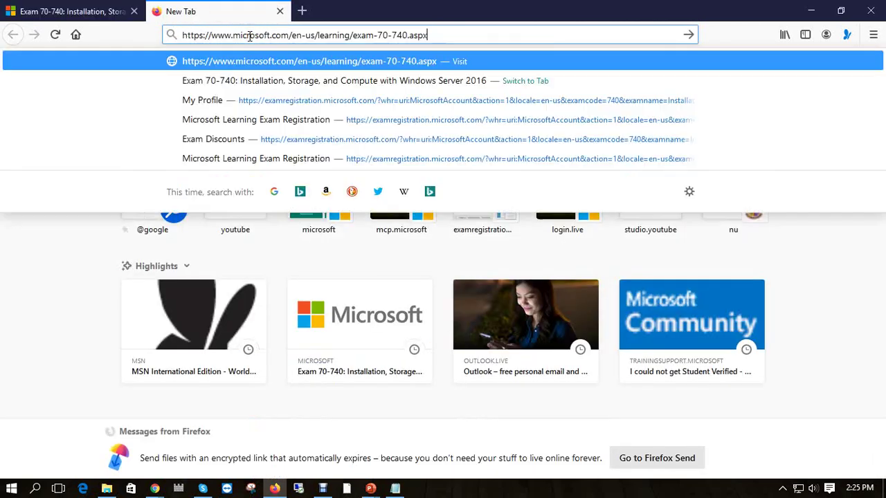
key(Return)
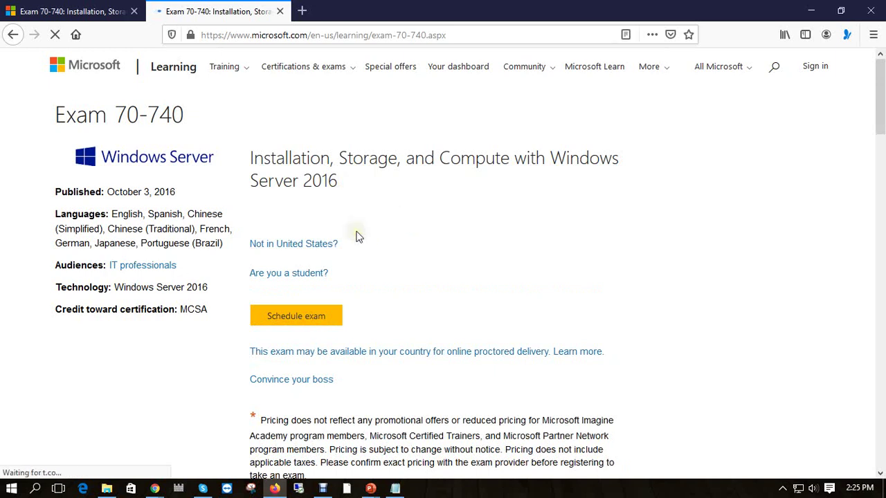
Read the 'Are you a student?' academic pricing details there, then return to the first exam tab.
click(290, 275)
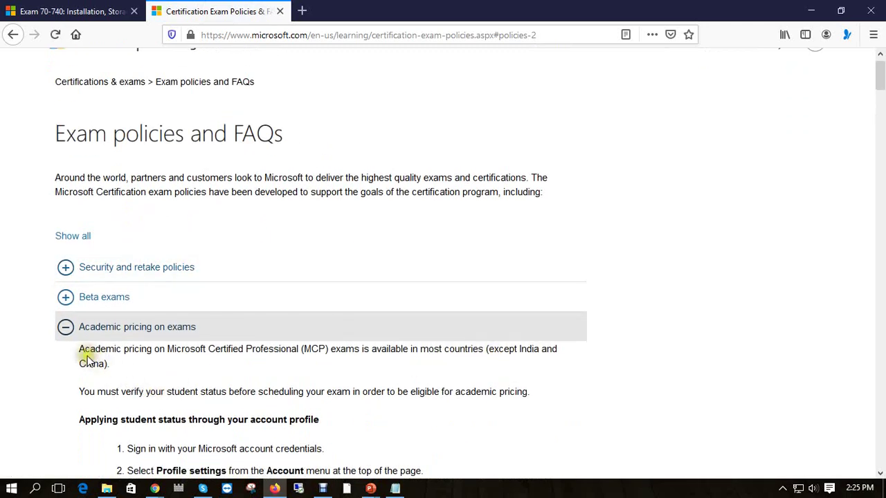
drag(78, 350, 116, 368)
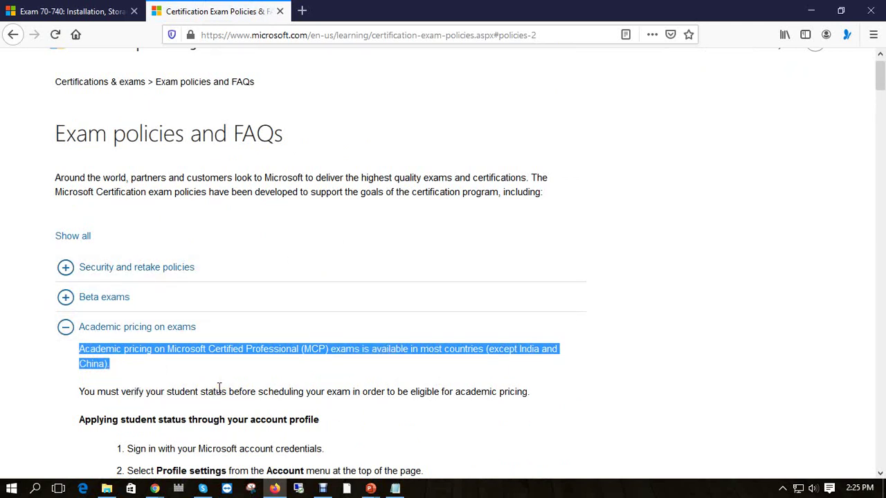
click(67, 8)
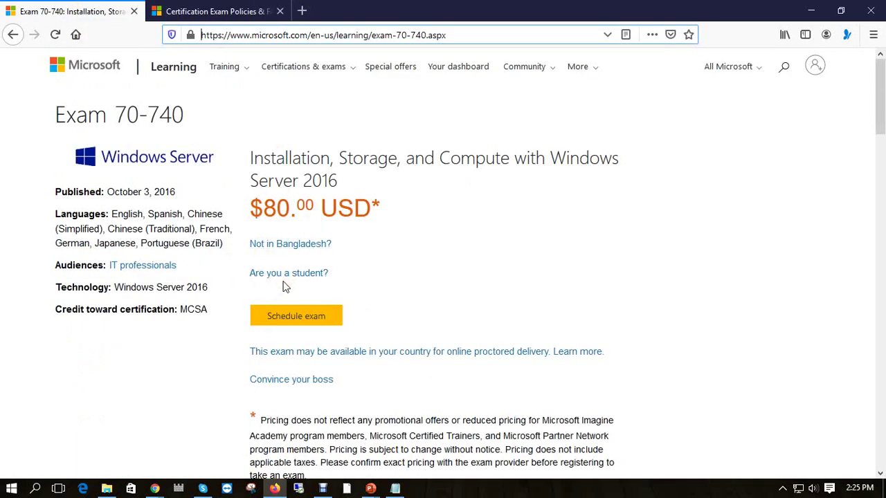
Schedule the 70-740 exam by signing in with the account e-mail and password, declining to save the login.
click(283, 317)
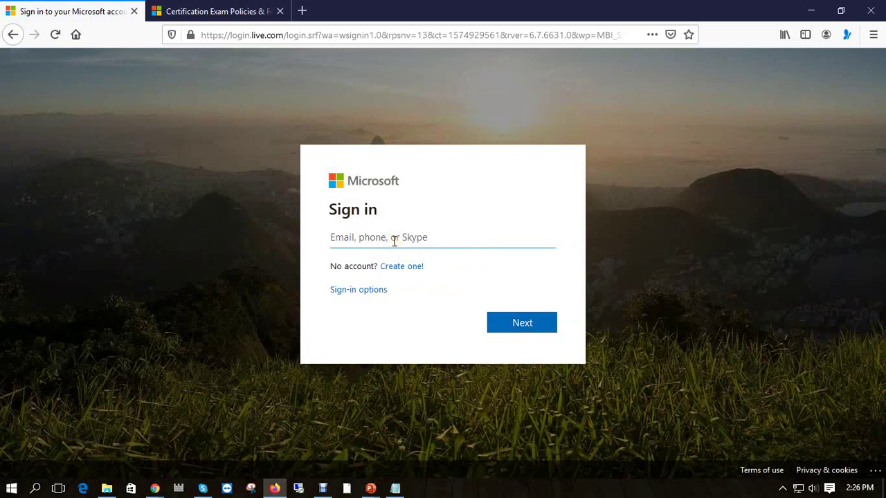
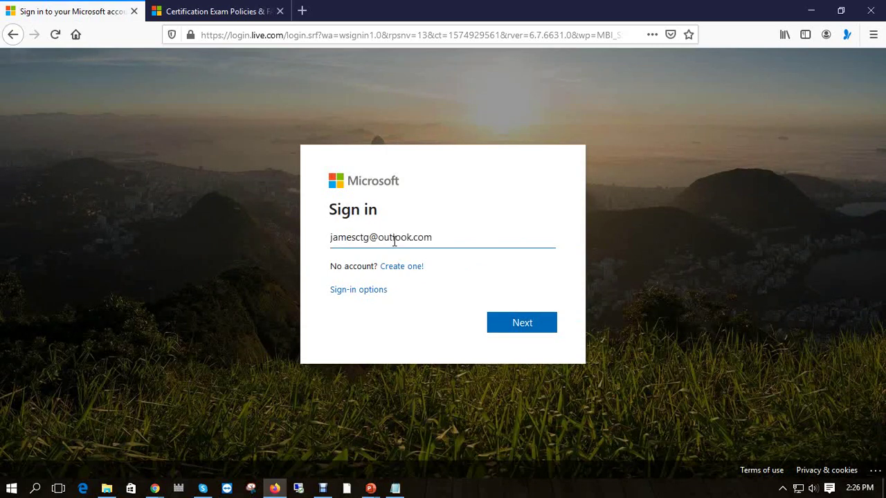
key(Return)
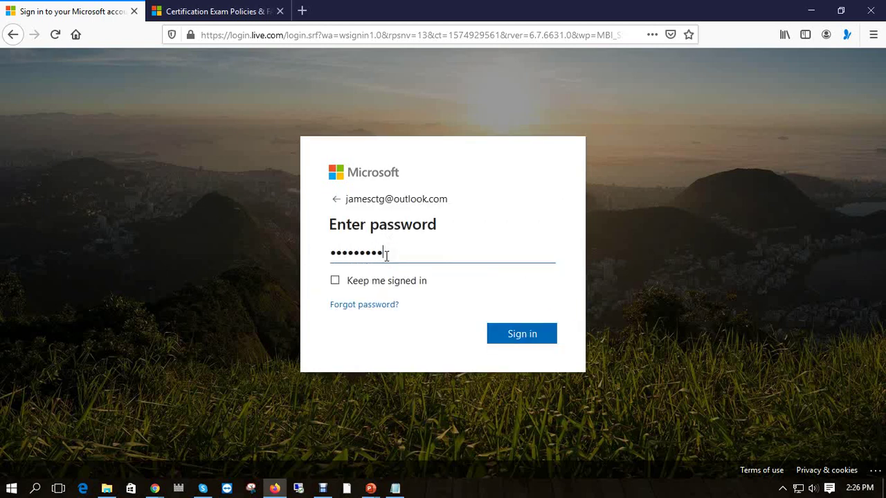
key(Return)
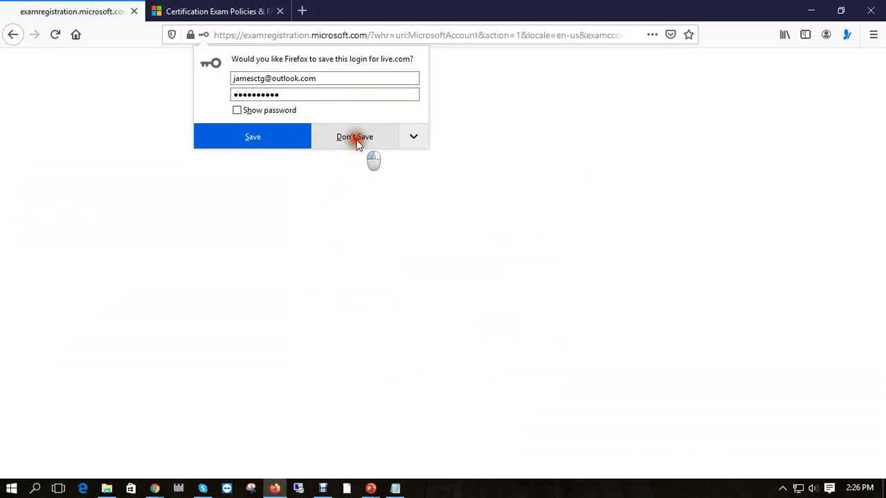
click(357, 142)
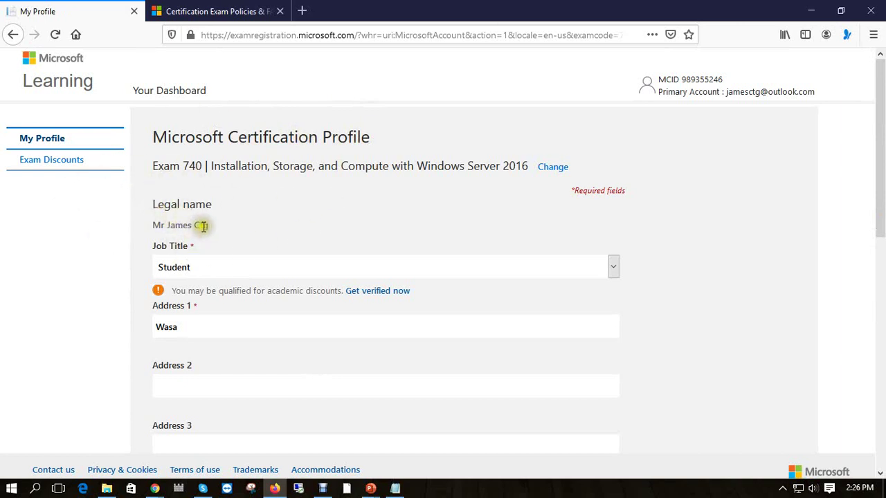
scroll(204, 227, down, 1)
scroll(202, 226, down, 3)
scroll(425, 218, up, 4)
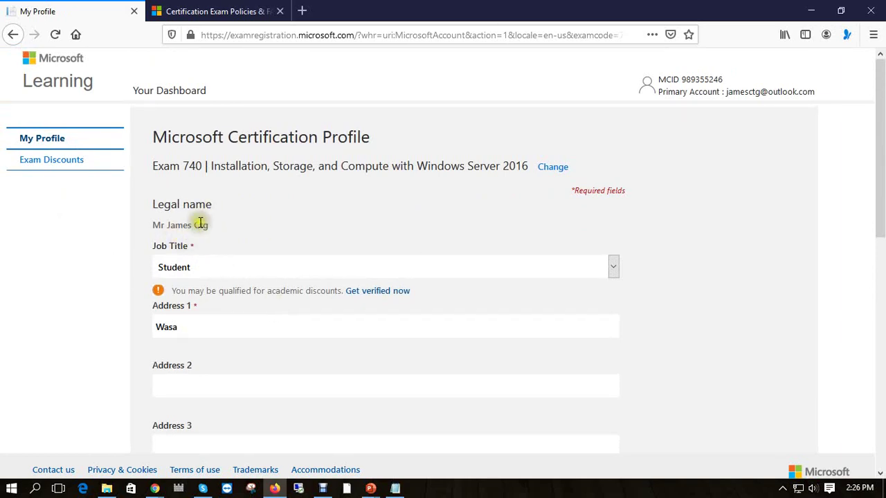
scroll(193, 331, down, 1)
scroll(194, 325, down, 2)
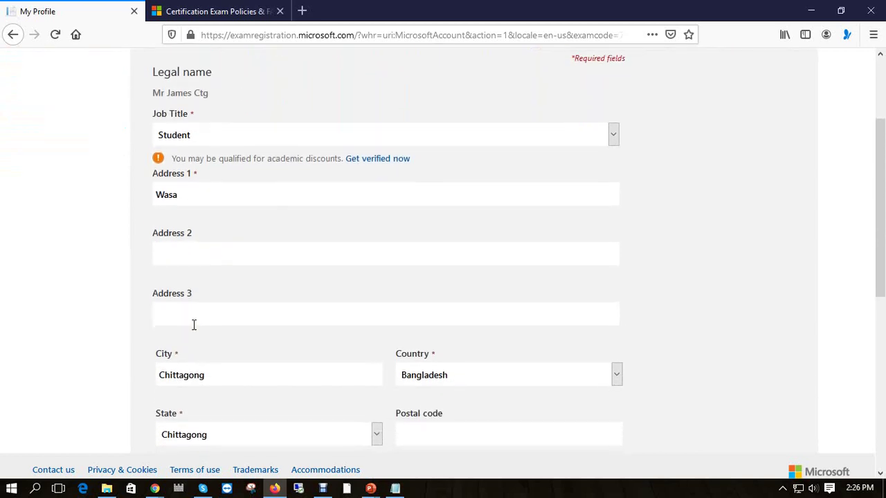
scroll(250, 334, down, 2)
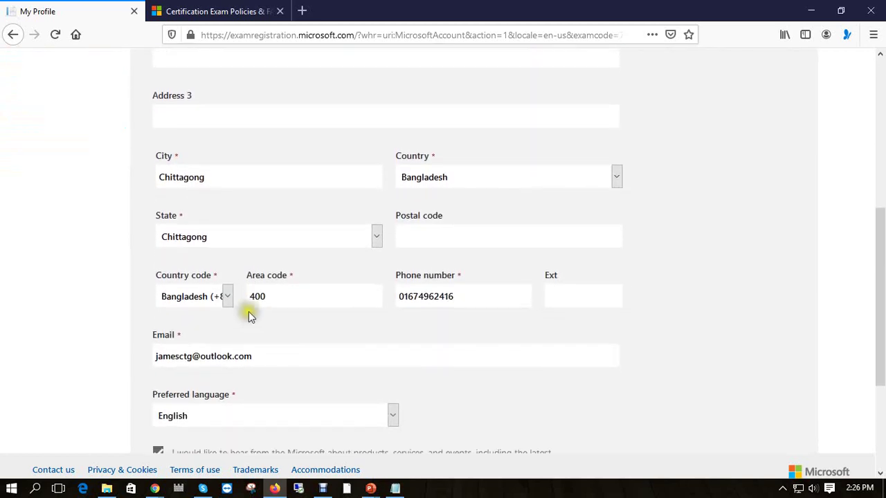
scroll(221, 321, down, 2)
scroll(217, 309, down, 1)
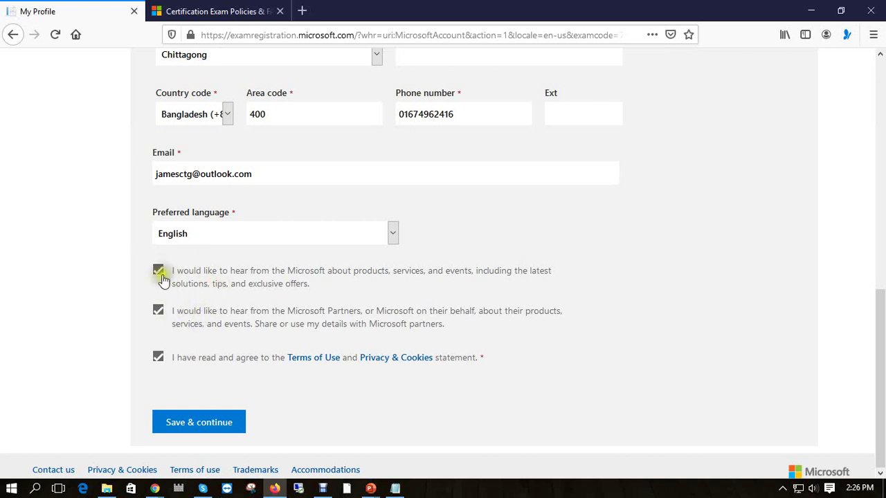
scroll(209, 407, up, 10)
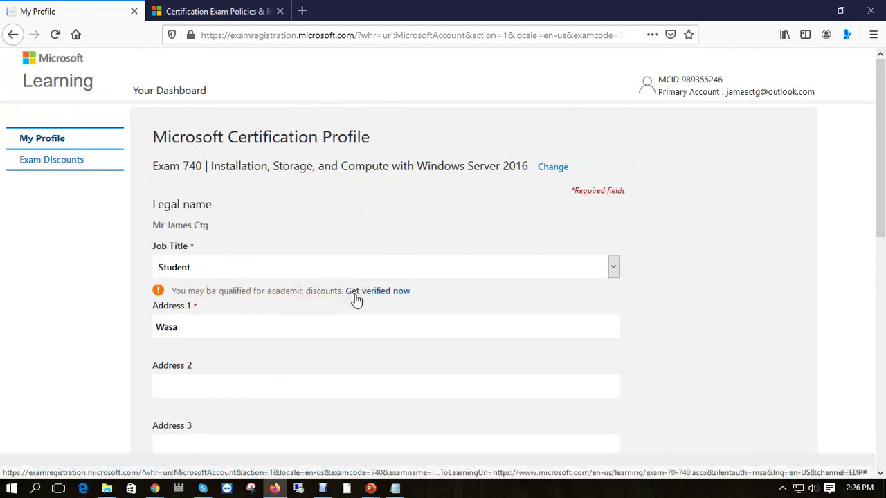
Open the academic discount's 'Get verified now' link in a new tab.
drag(171, 290, 381, 295)
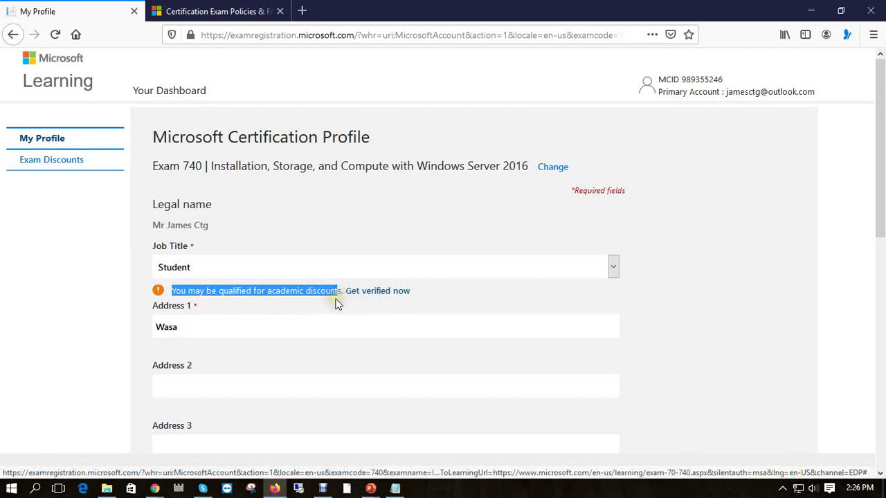
click(204, 305)
drag(171, 292, 346, 290)
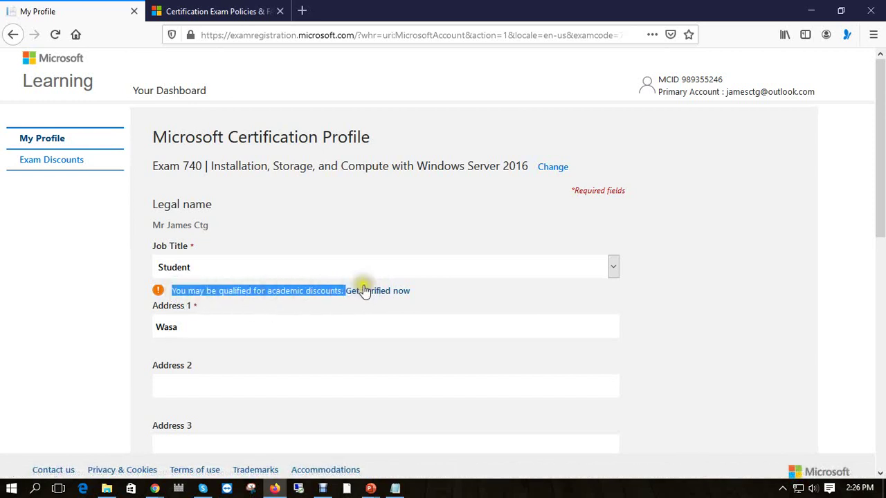
right_click(364, 294)
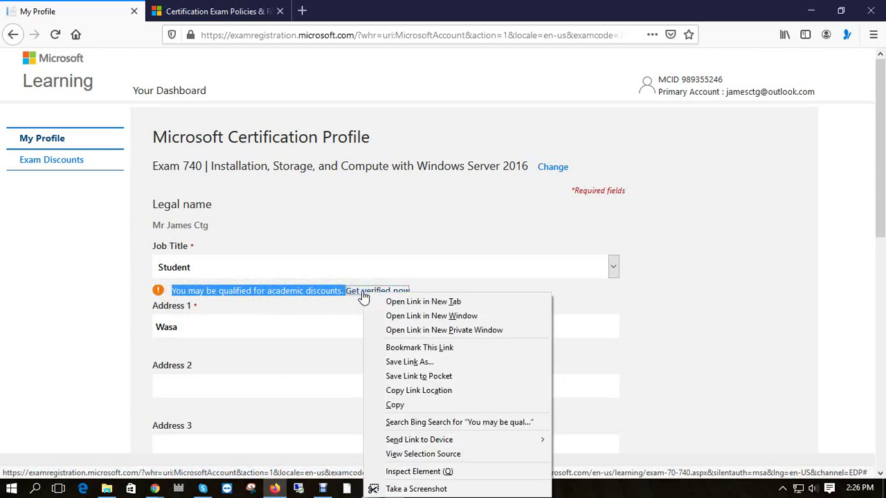
click(402, 300)
click(258, 8)
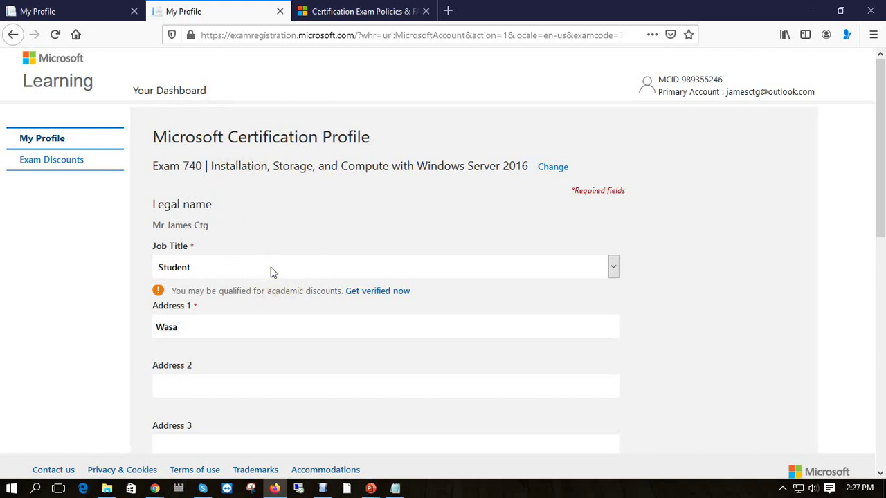
Back on the profile tab, follow 'Get verified now' to the Academic Verification page.
scroll(272, 272, down, 3)
click(360, 11)
click(242, 7)
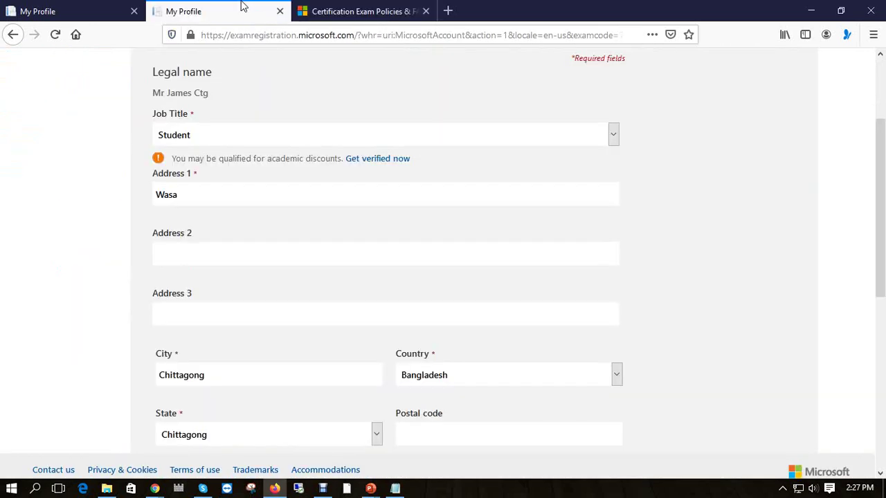
click(391, 161)
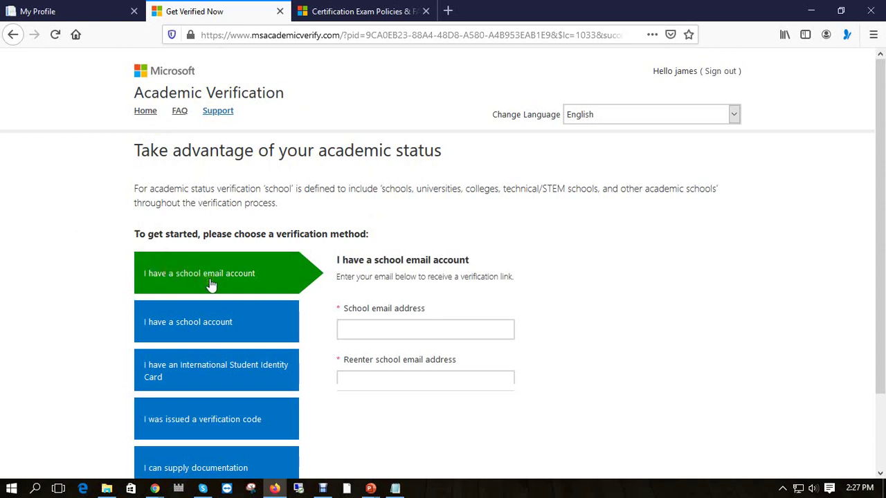
Pick 'I can supply documentation' among the verification methods to show the evidence form.
scroll(211, 285, down, 2)
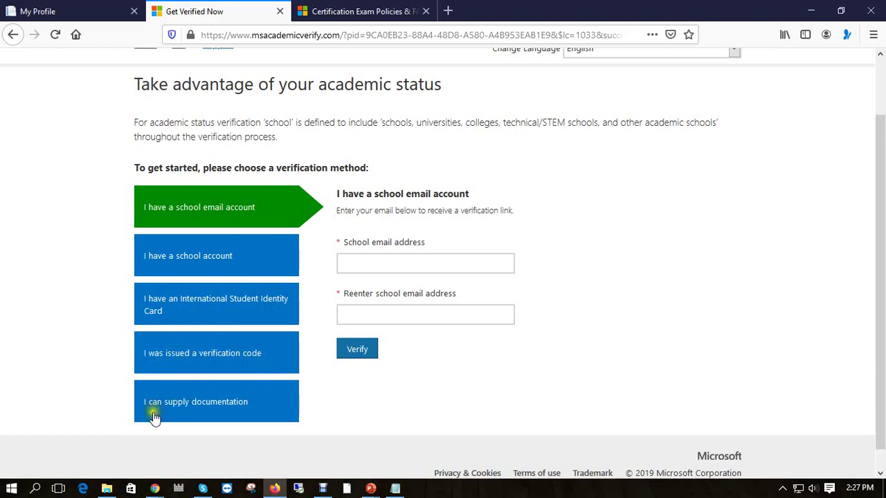
click(155, 361)
click(192, 407)
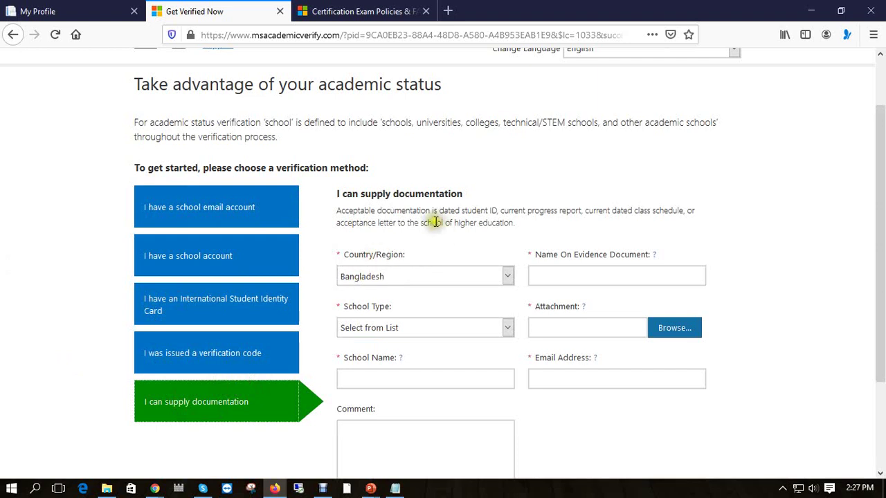
Enter ID Card as the evidence document name and set School Type to Undefined.
click(375, 277)
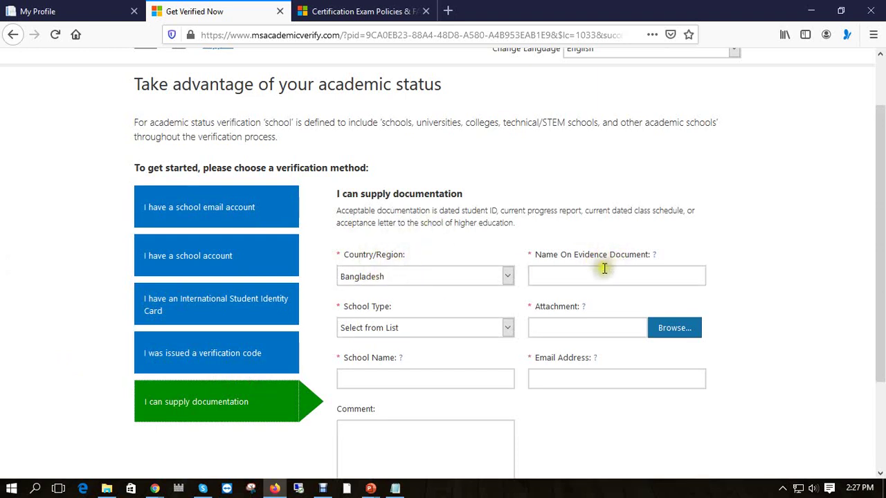
click(582, 275)
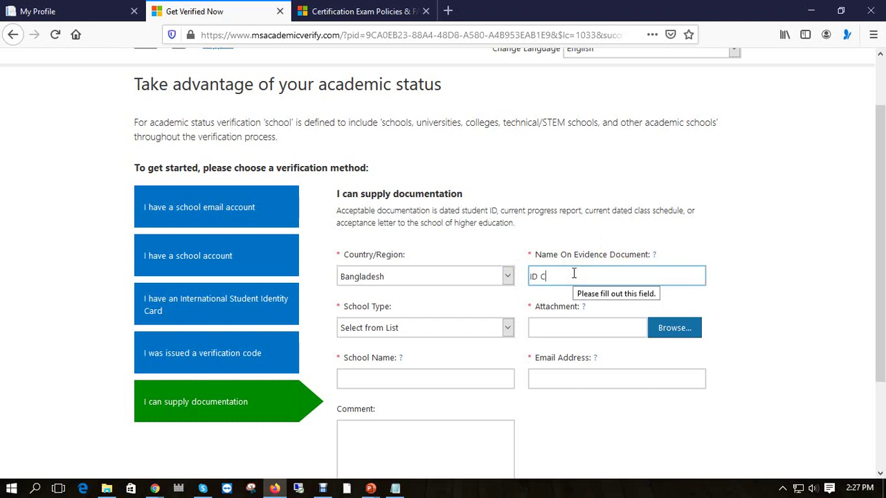
click(558, 279)
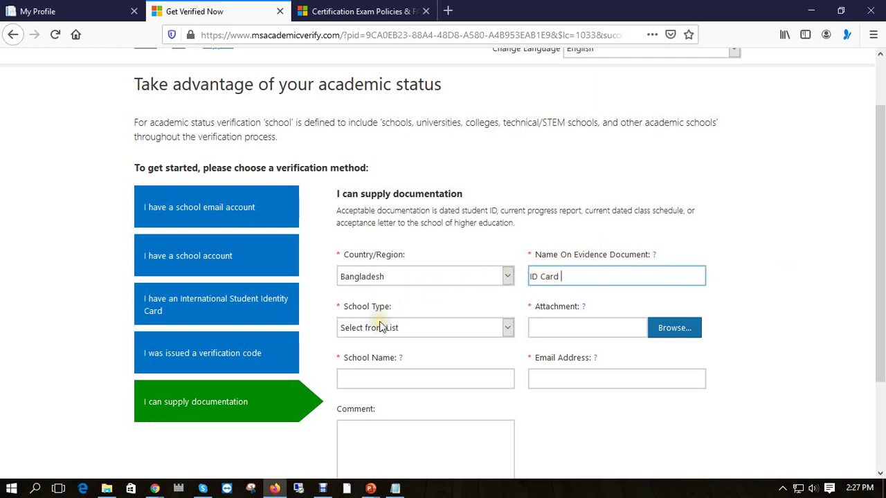
click(509, 331)
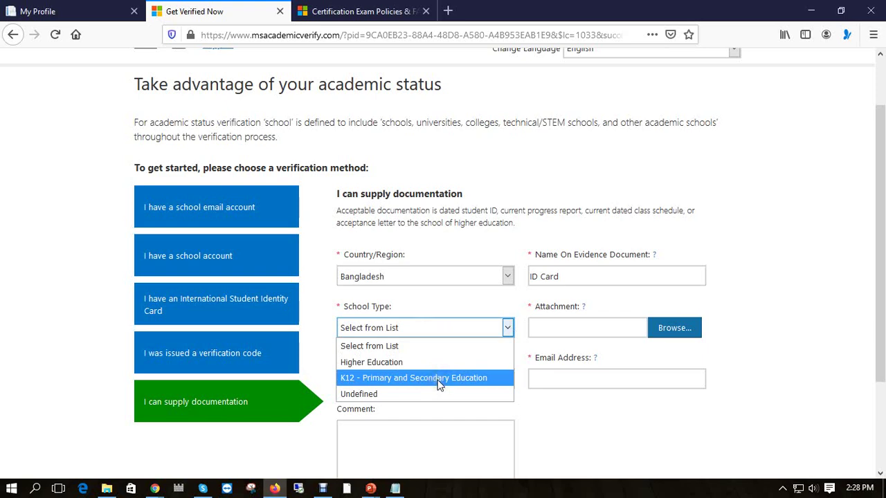
click(369, 396)
Fill in the contact e-mail address and place the cursor in the Comment field.
scroll(445, 346, down, 2)
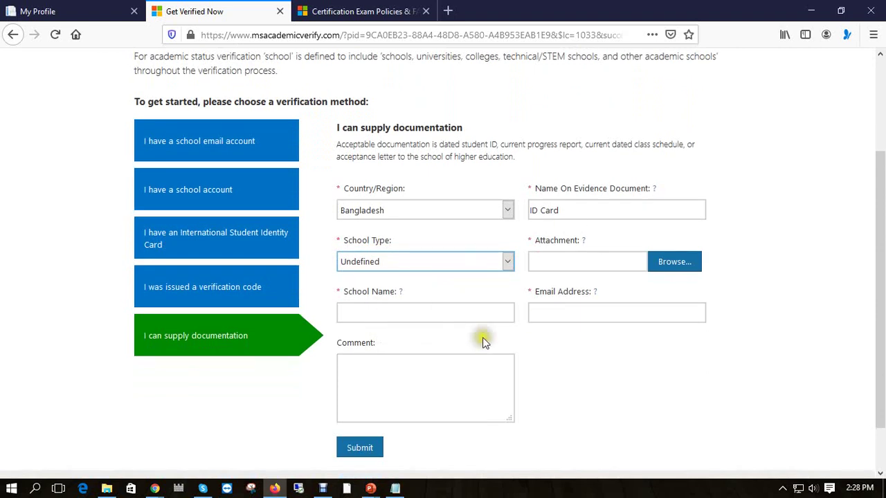
click(578, 311)
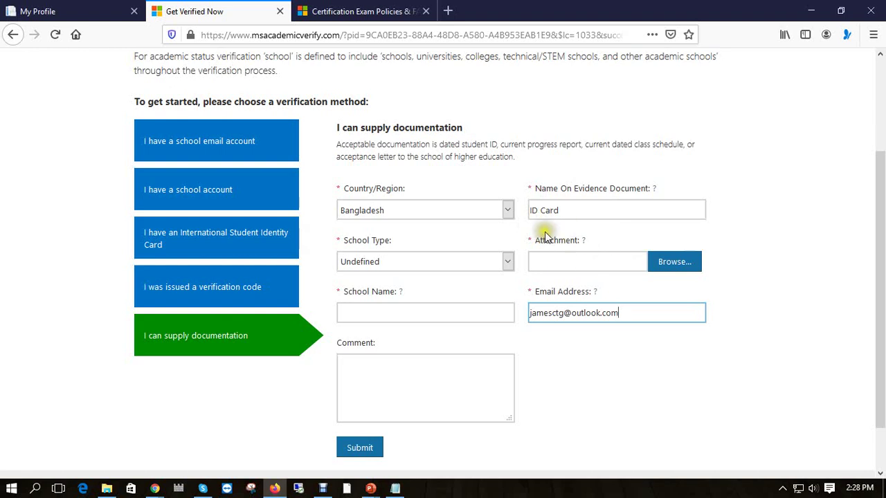
click(377, 384)
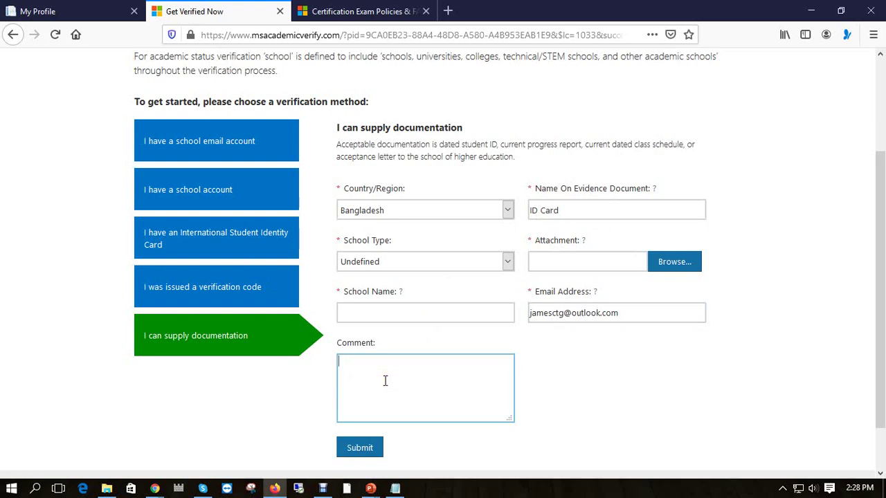
scroll(584, 371, down, 2)
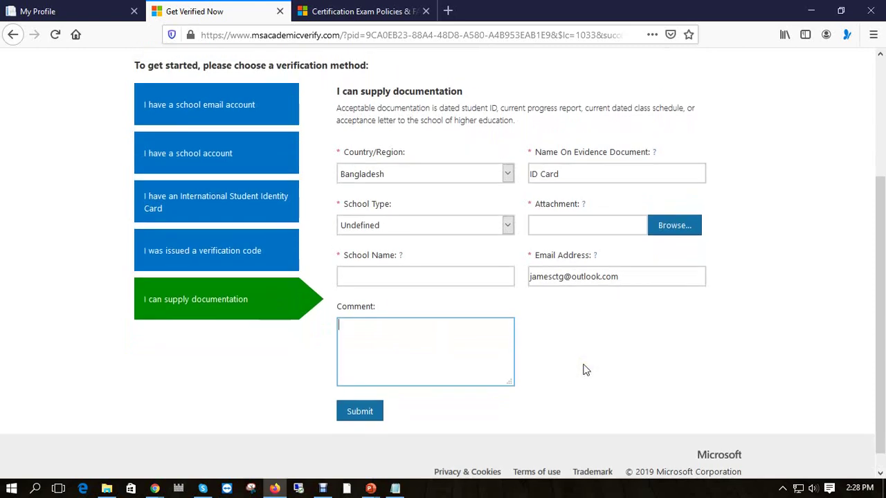
scroll(584, 370, up, 1)
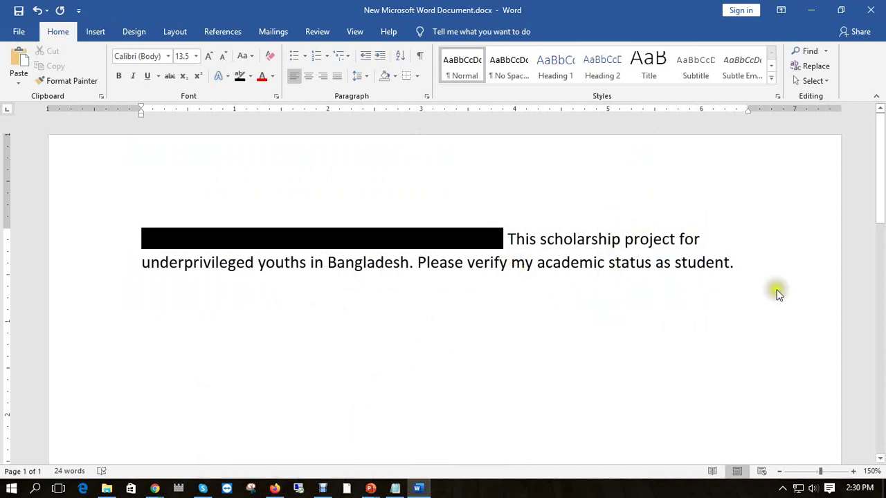
In Word, select the sentence 'Please verify my academic status as student.'.
click(275, 489)
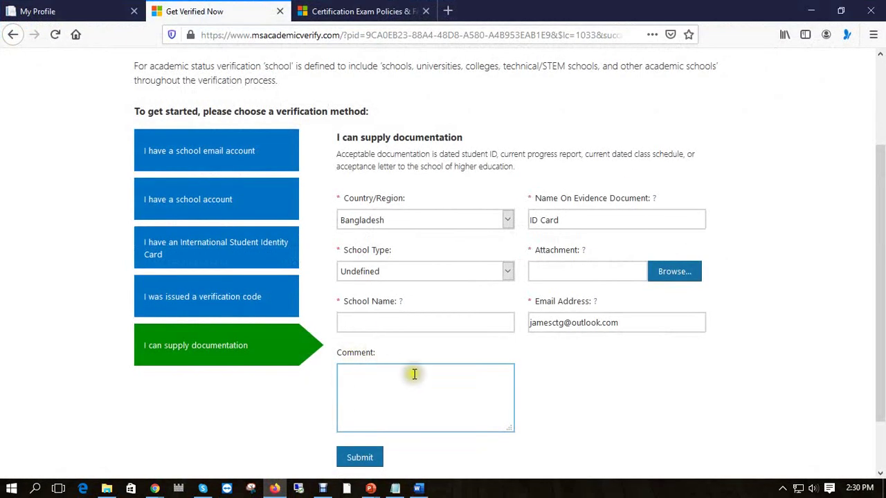
click(275, 489)
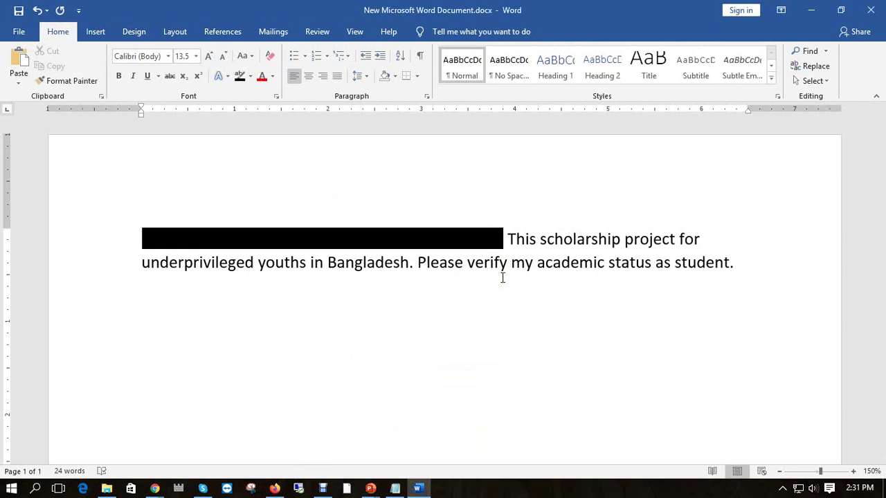
click(545, 262)
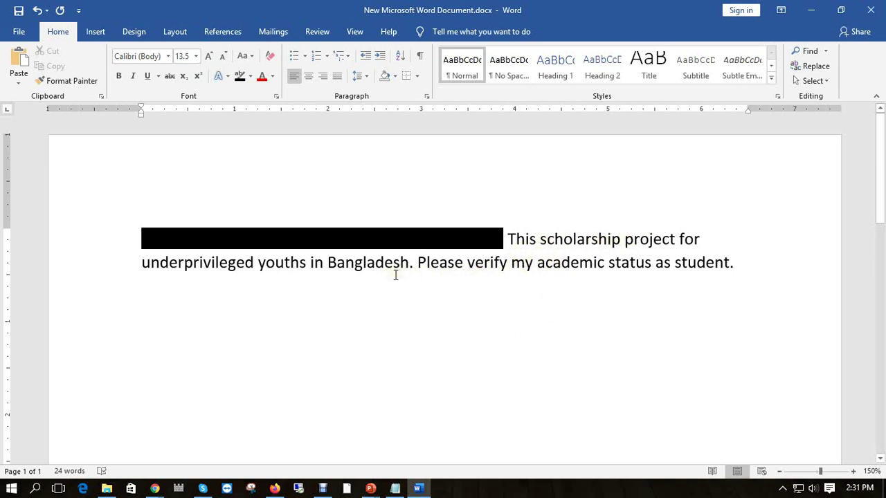
drag(416, 264, 724, 263)
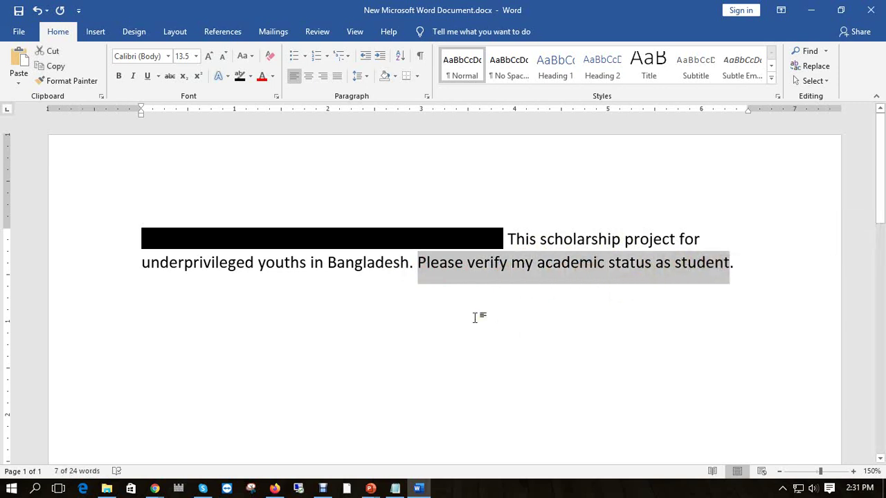
Visit the form's School Name and Comment fields, then return to Word for the sentence.
click(275, 489)
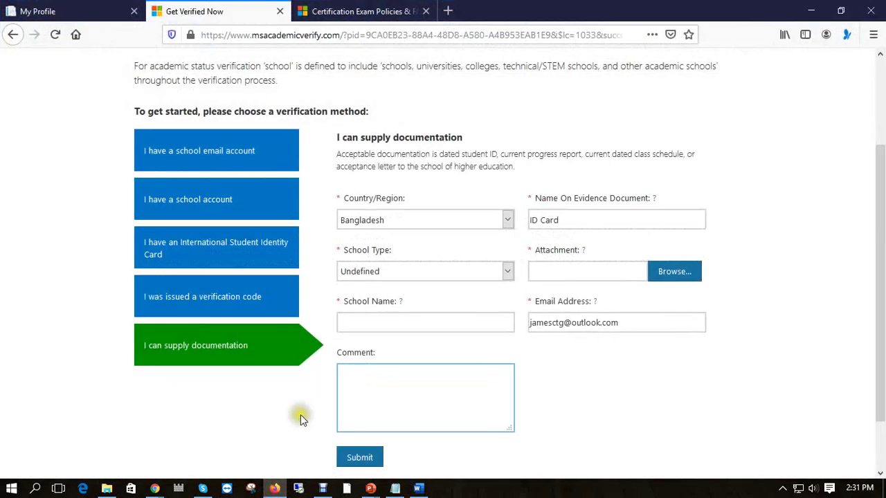
click(389, 322)
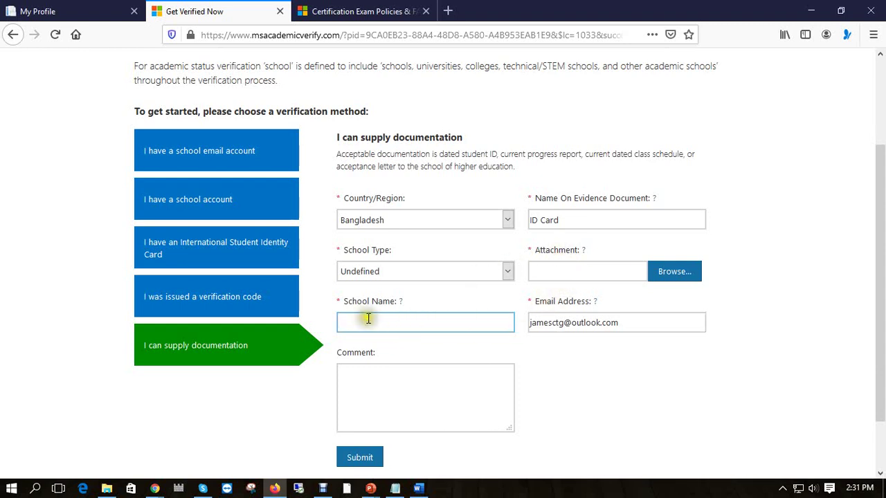
click(367, 379)
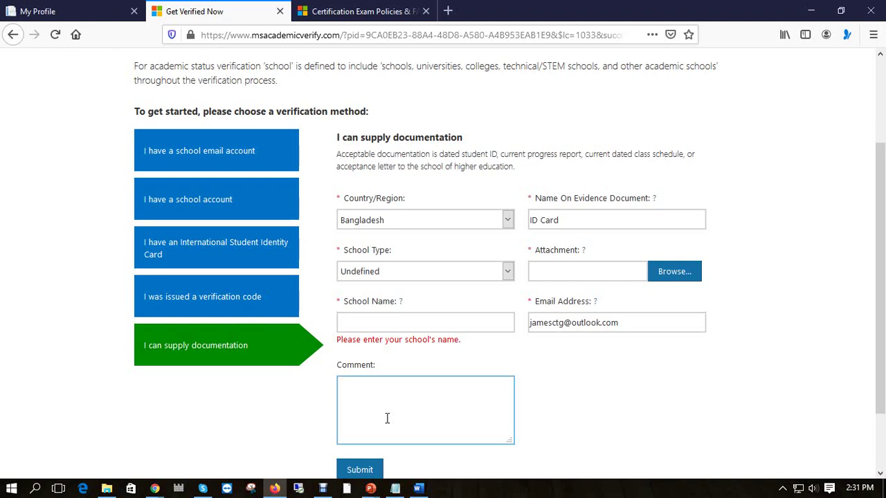
click(418, 488)
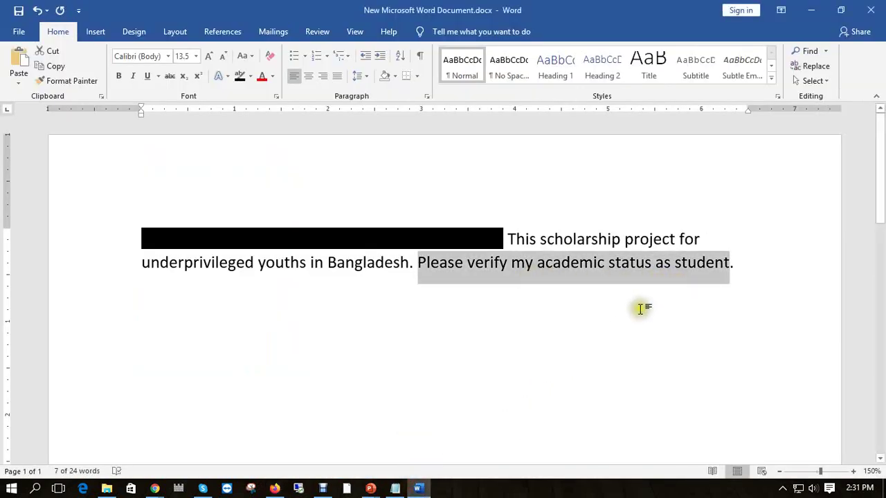
Review the filled form, checking the school name 'IT Traning', the attachment and the comment.
click(273, 488)
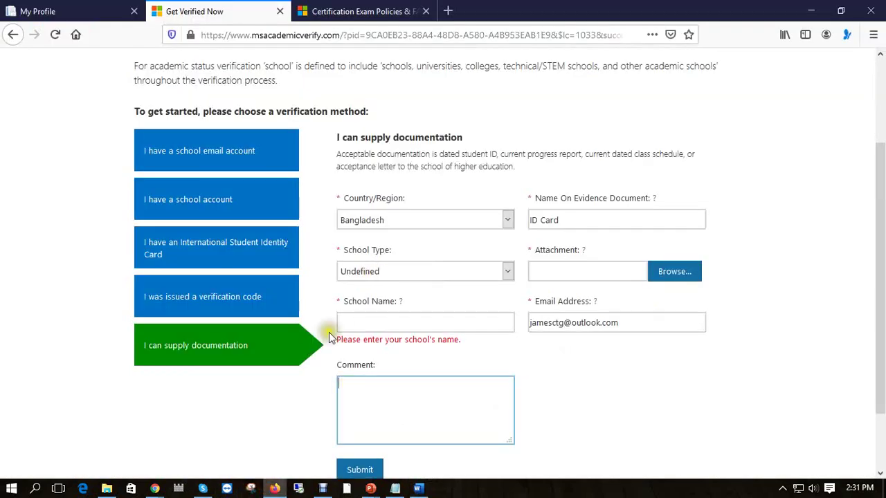
scroll(536, 413, down, 2)
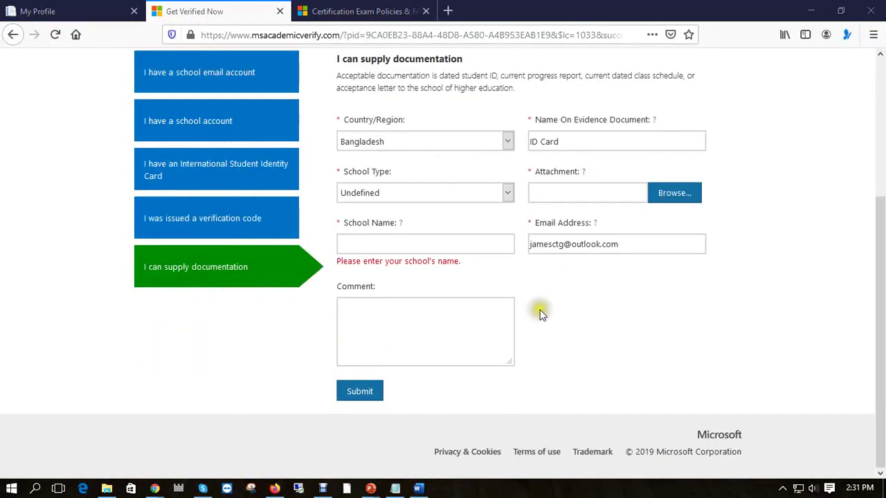
scroll(547, 315, up, 2)
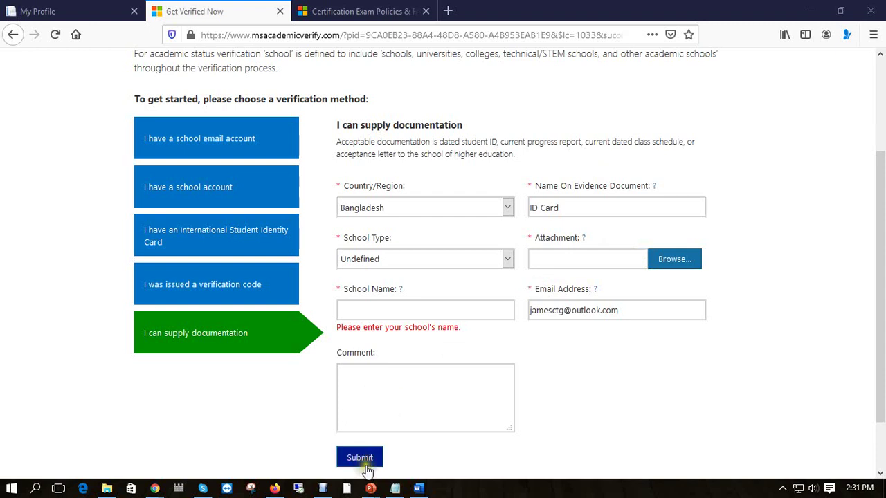
scroll(457, 405, down, 2)
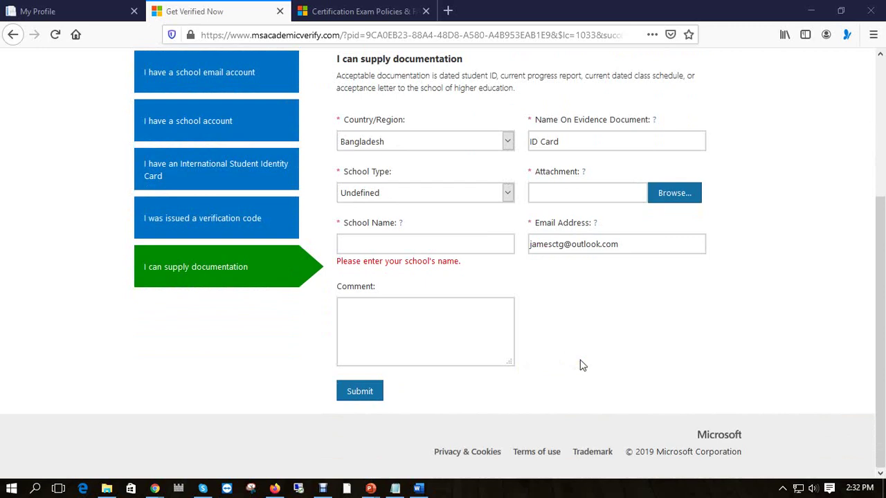
scroll(580, 364, up, 2)
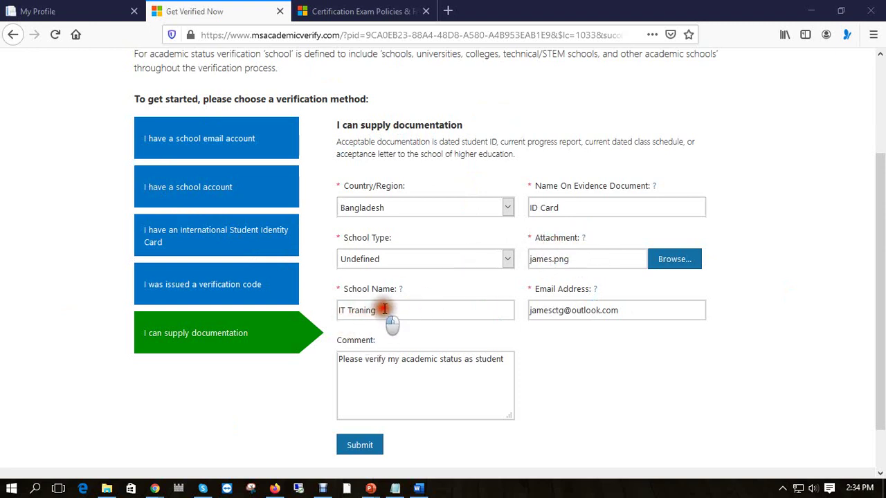
drag(386, 310, 340, 310)
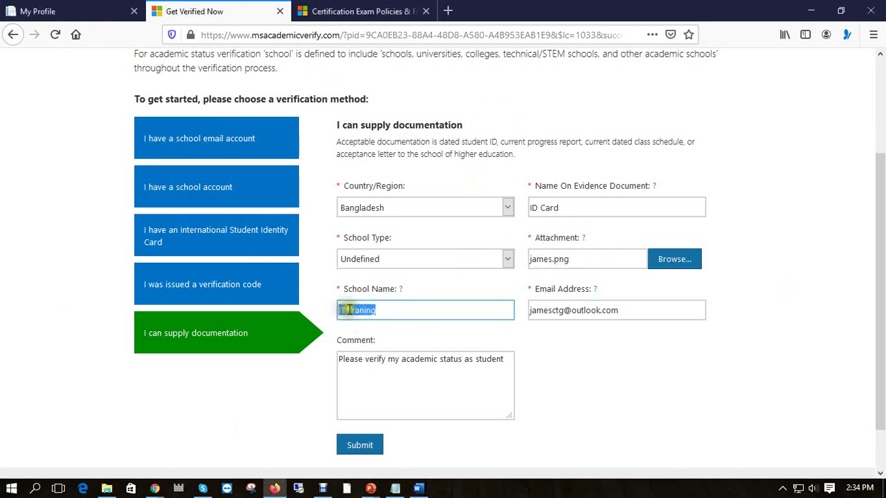
click(396, 310)
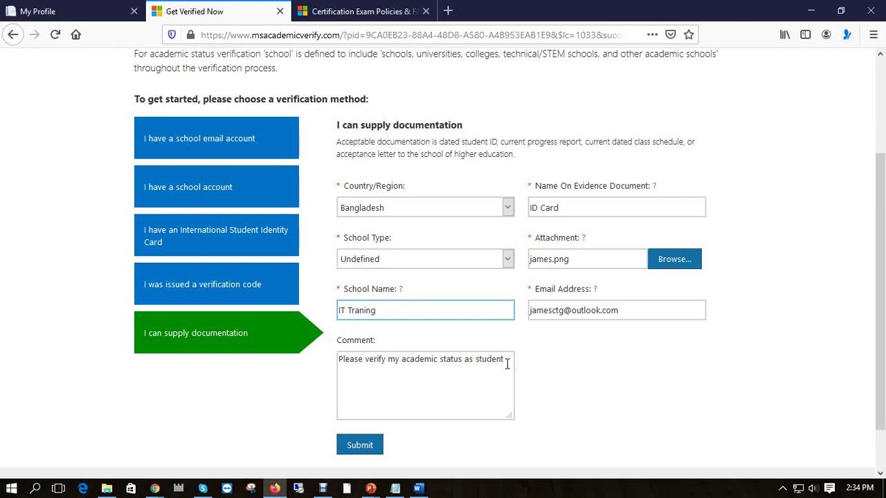
Submit the request and select the confirmation promising review within 3 to 5 business days.
click(360, 446)
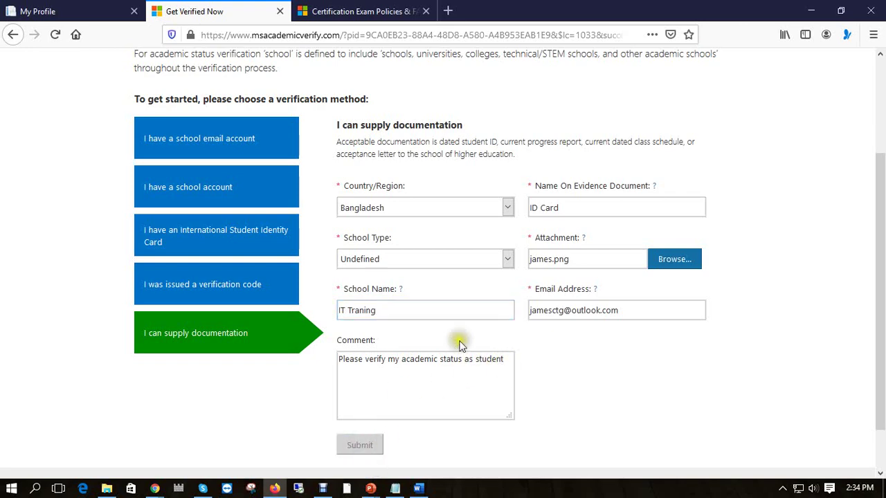
scroll(423, 338, up, 1)
scroll(415, 346, down, 2)
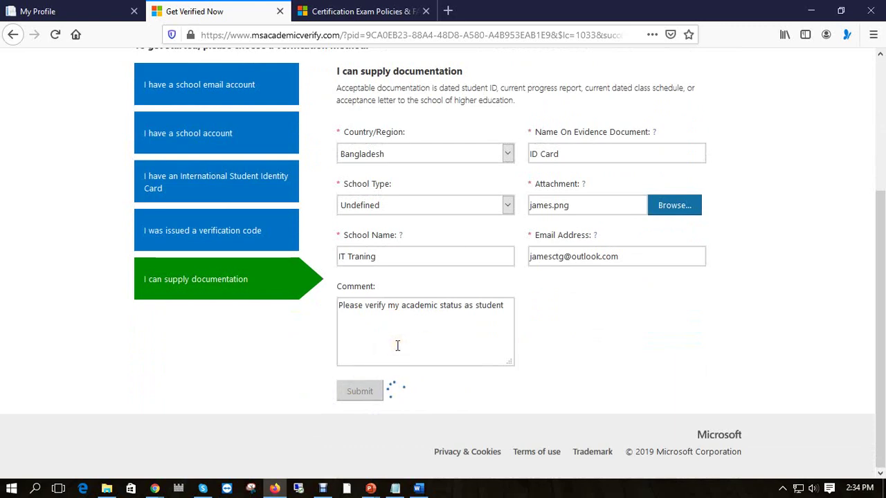
scroll(397, 345, up, 3)
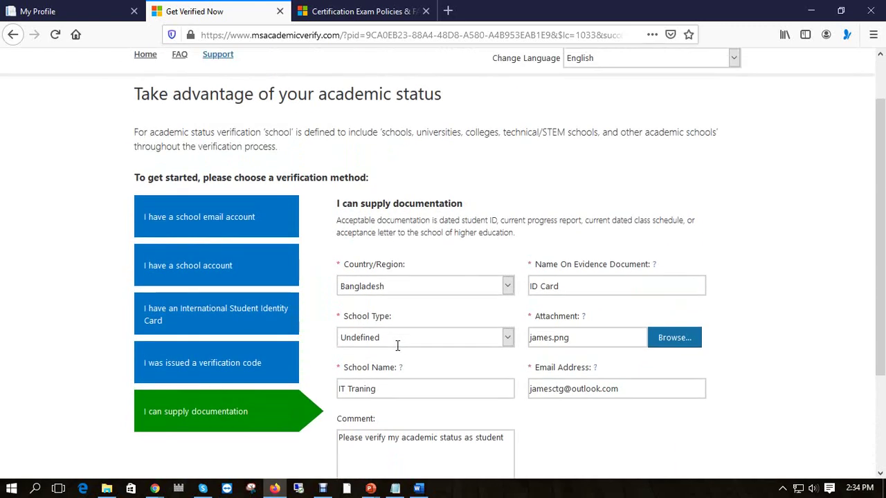
scroll(397, 345, down, 3)
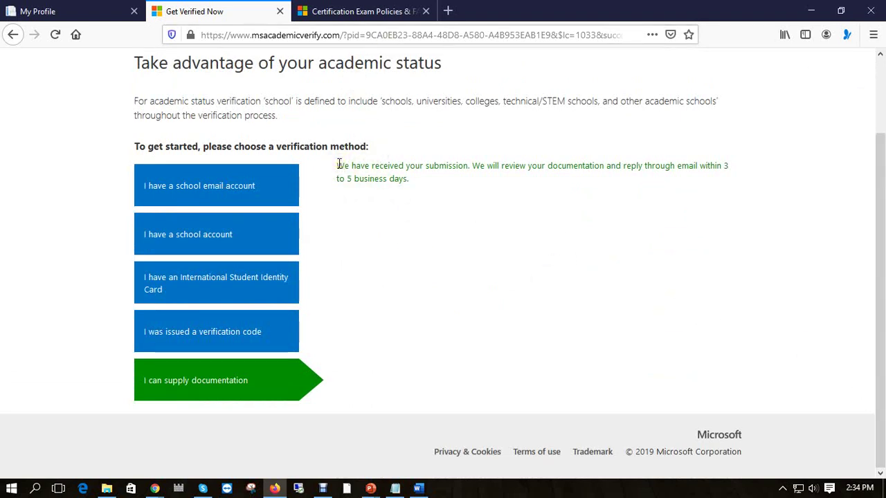
click(337, 167)
drag(338, 166, 680, 172)
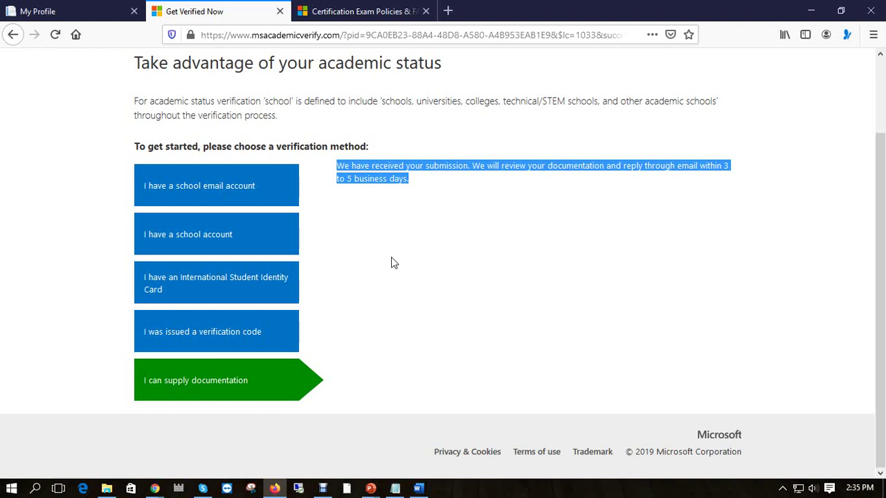
key(super+p)
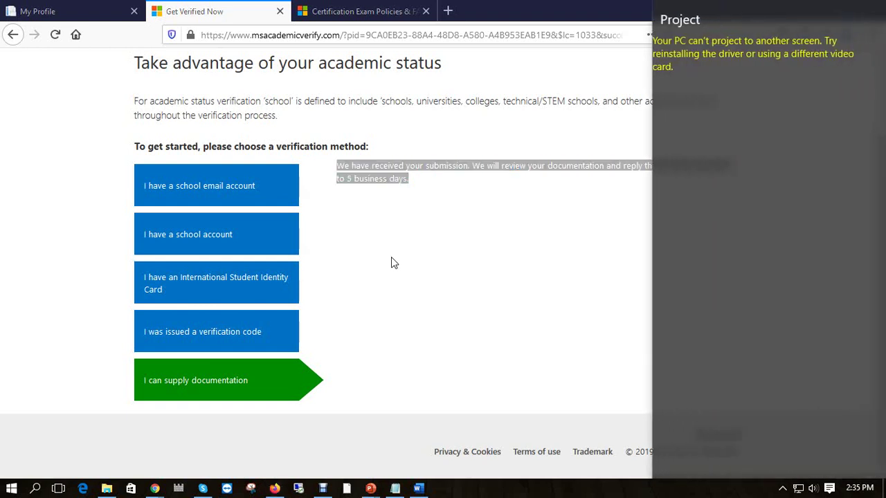
Minimize the recorder and highlight the Outlook email's sentence confirming academic status is verified.
click(391, 257)
key(alt+Tab)
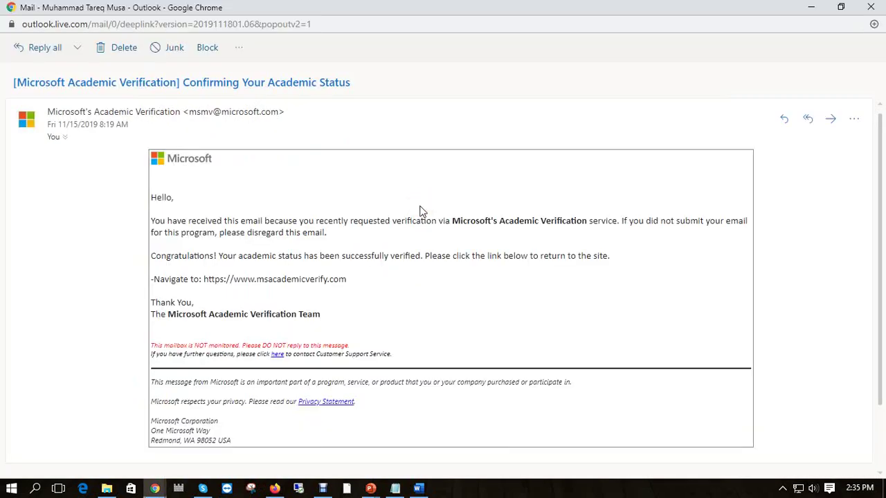
click(323, 488)
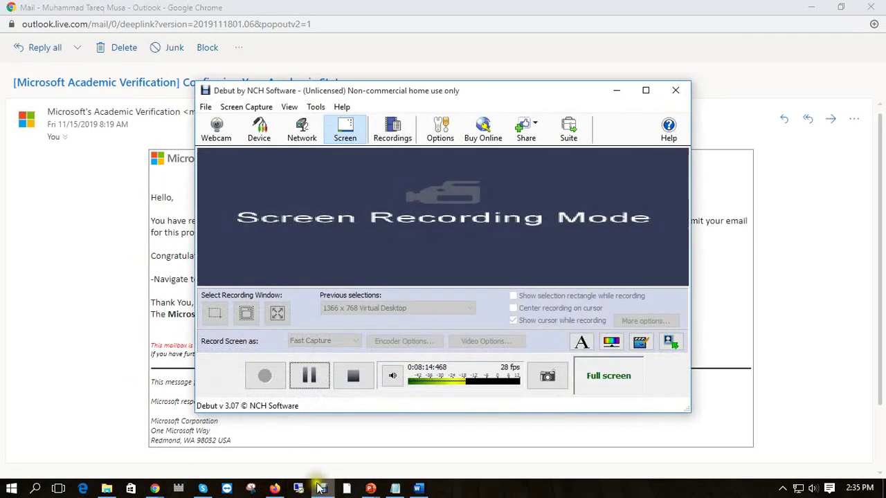
click(615, 91)
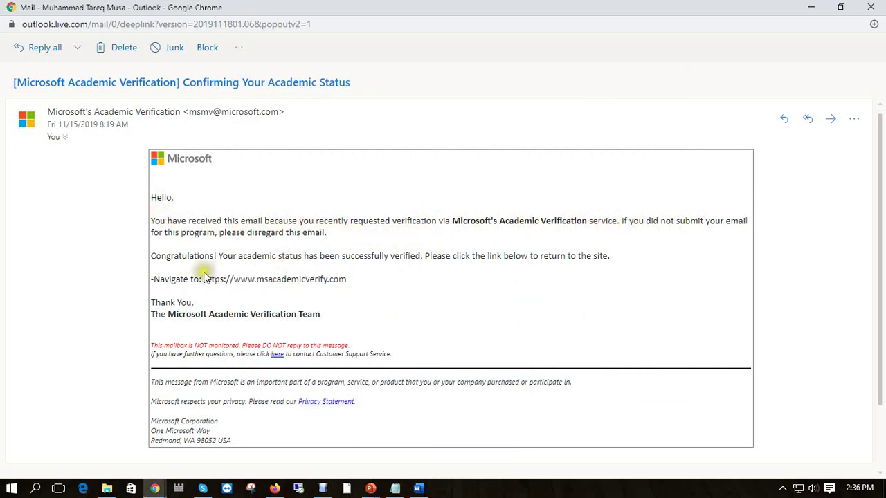
drag(154, 258, 599, 257)
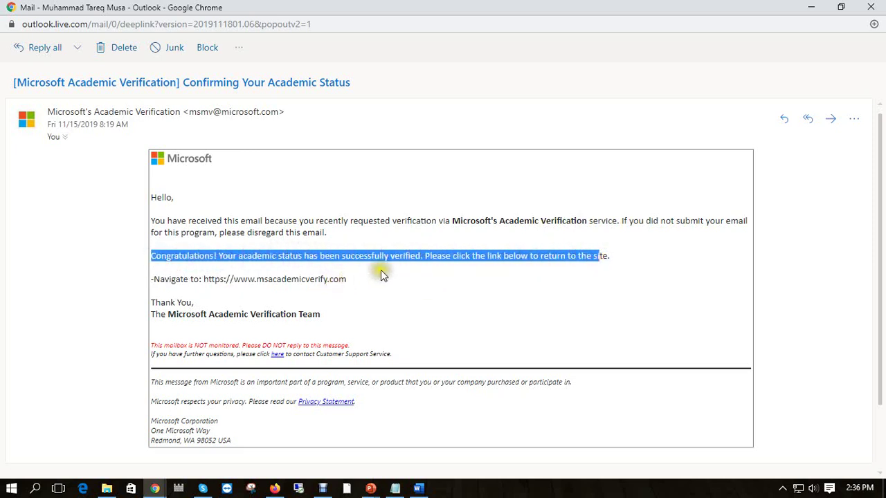
click(503, 268)
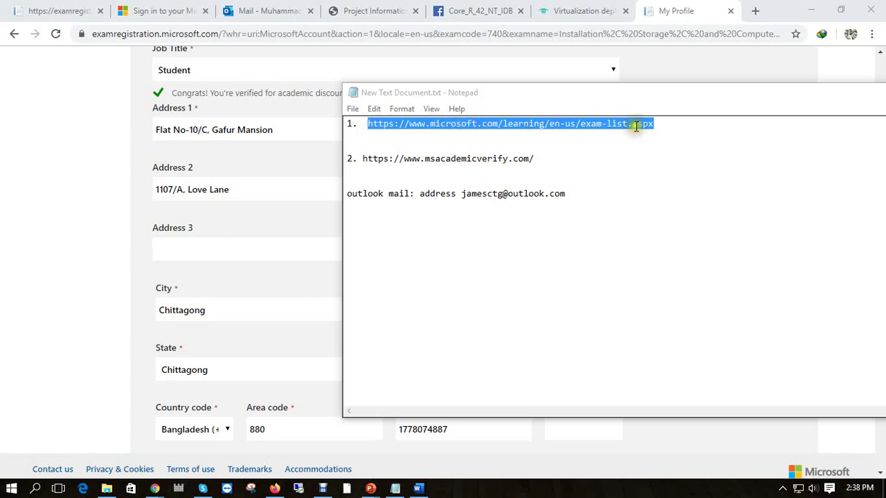
Highlight the exam list web address in the notes window and move the window lower.
click(398, 124)
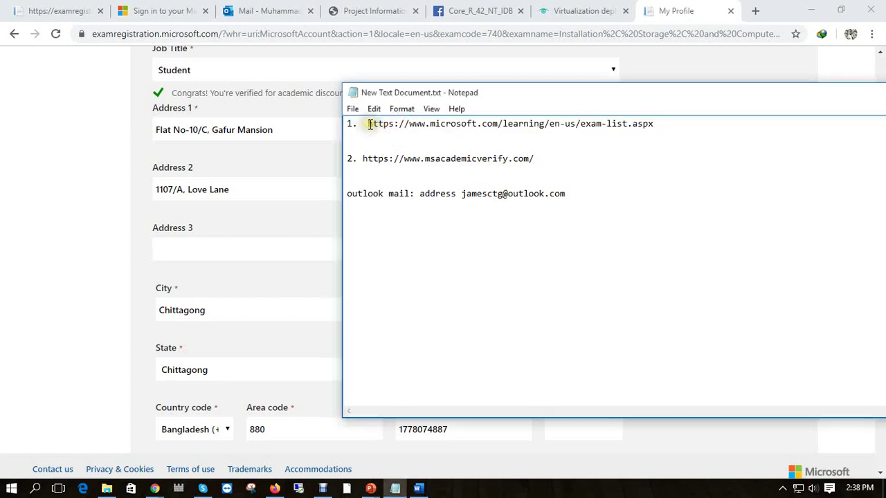
drag(367, 123, 653, 144)
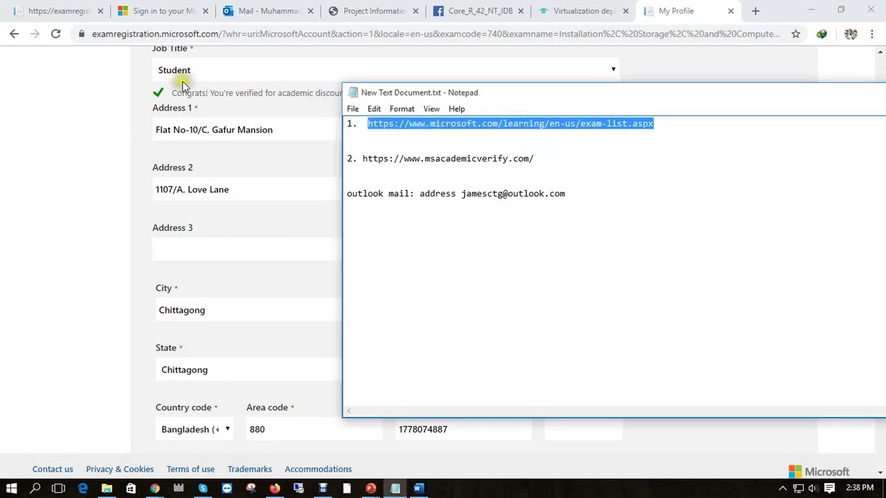
drag(496, 93, 501, 130)
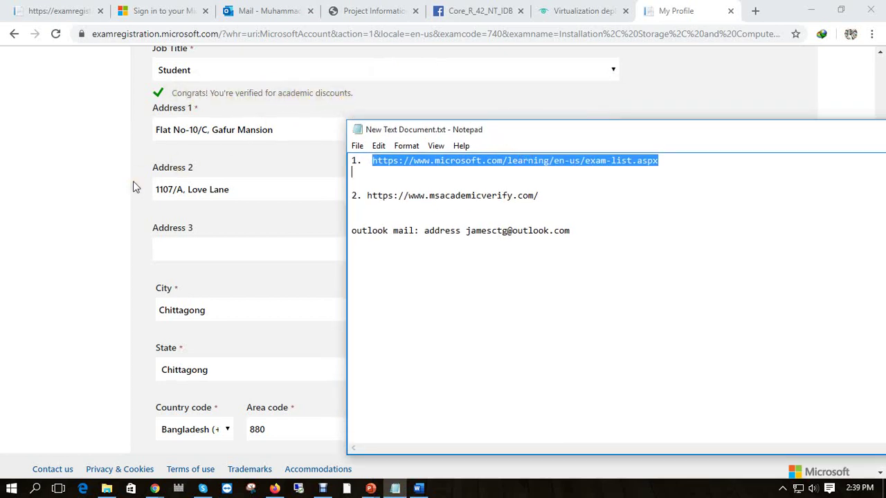
Save the profile, continue to Pearson VUE, and close the Facebook tab.
scroll(177, 278, down, 5)
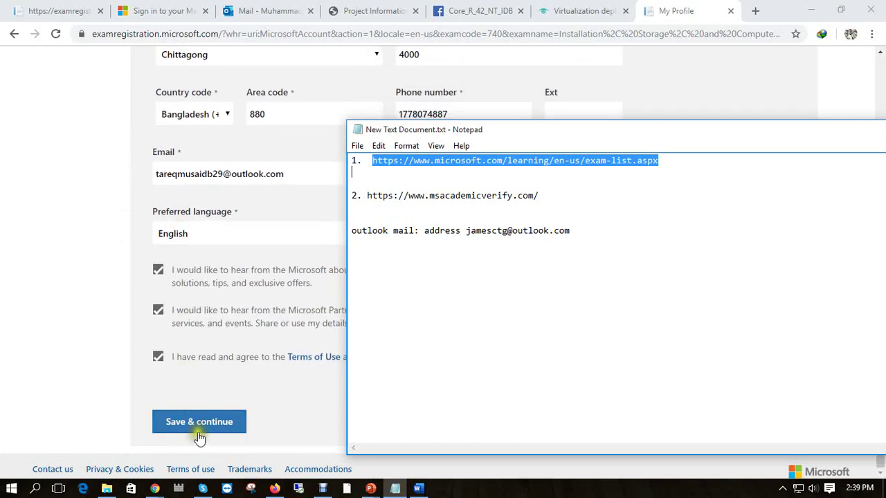
click(198, 425)
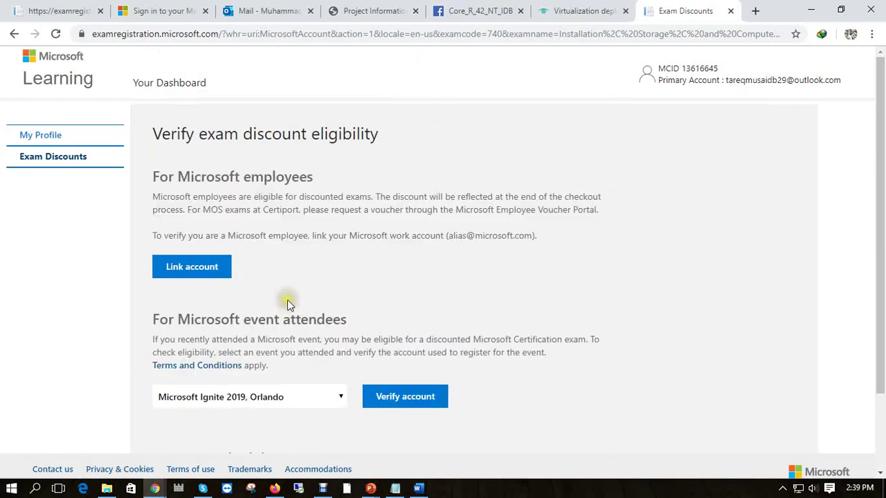
scroll(287, 301, down, 2)
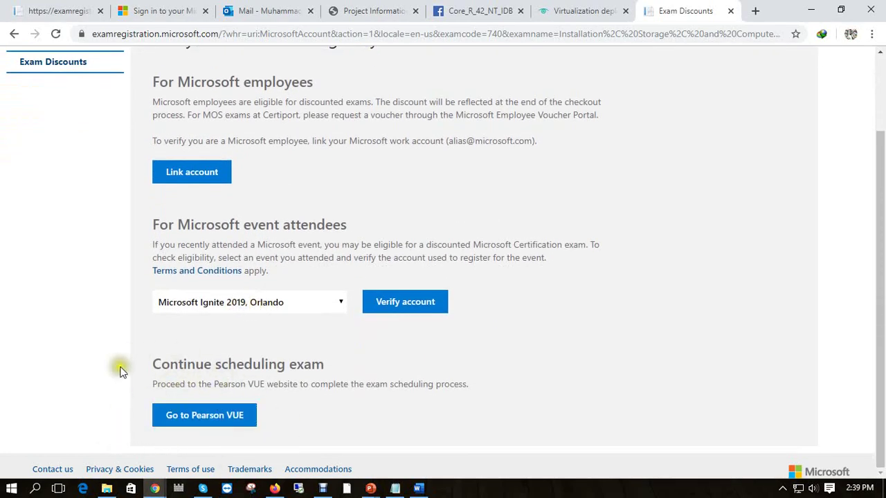
click(195, 418)
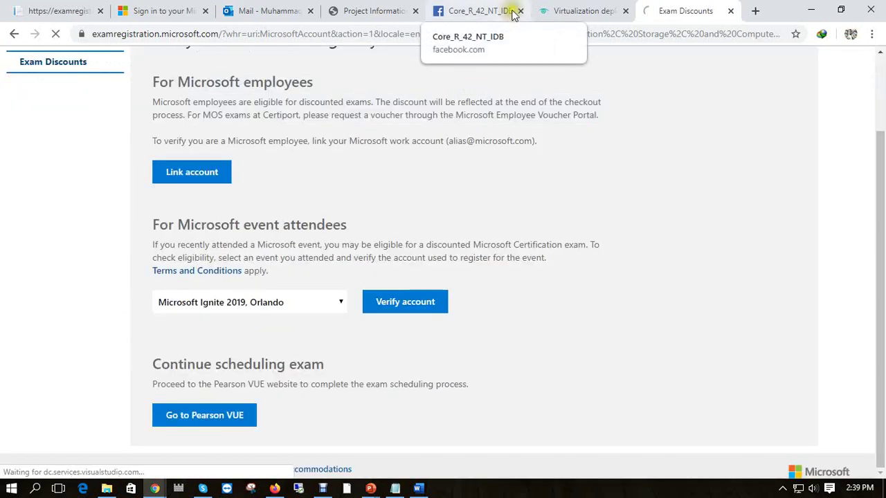
click(521, 10)
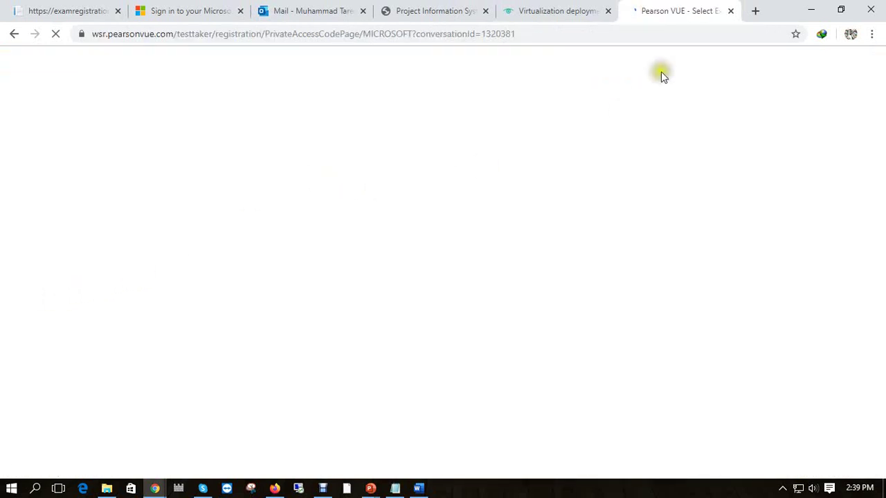
Close the Outlook and Project tabs, then choose a local test center and English.
click(362, 10)
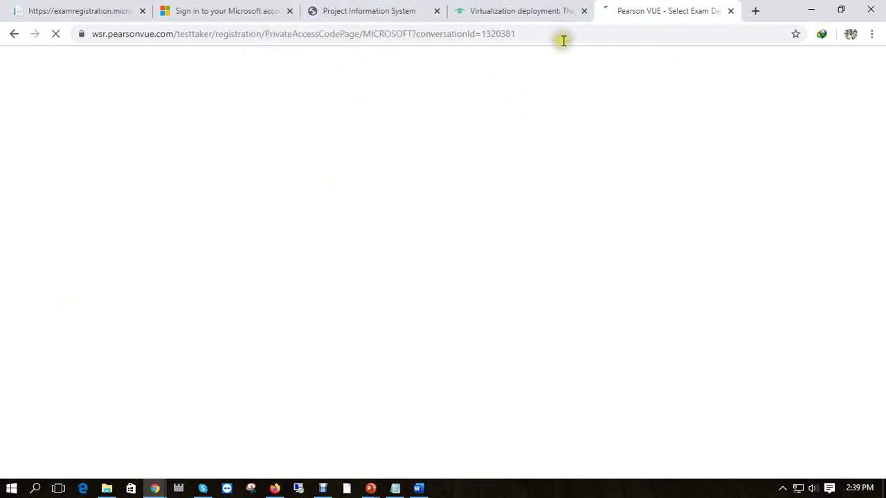
click(437, 10)
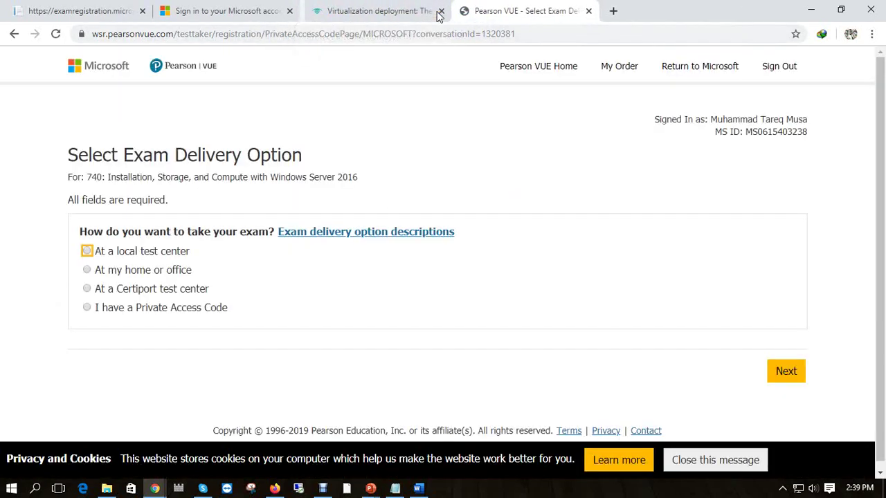
click(134, 256)
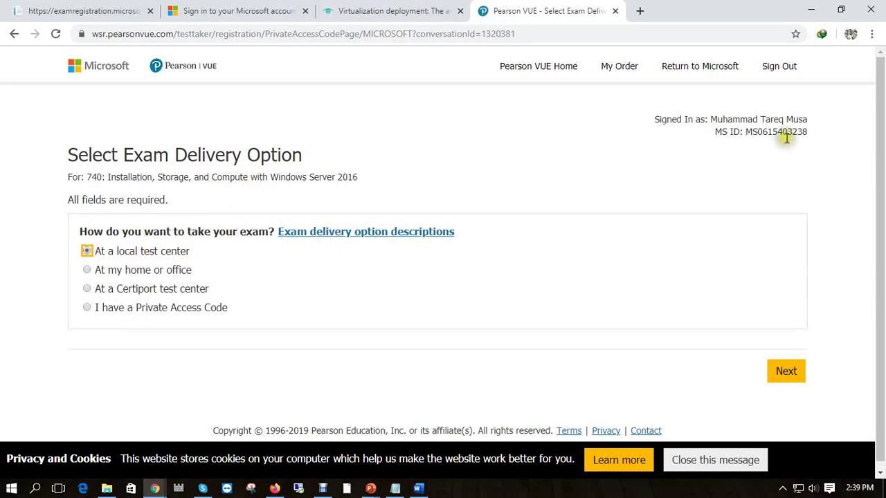
click(788, 374)
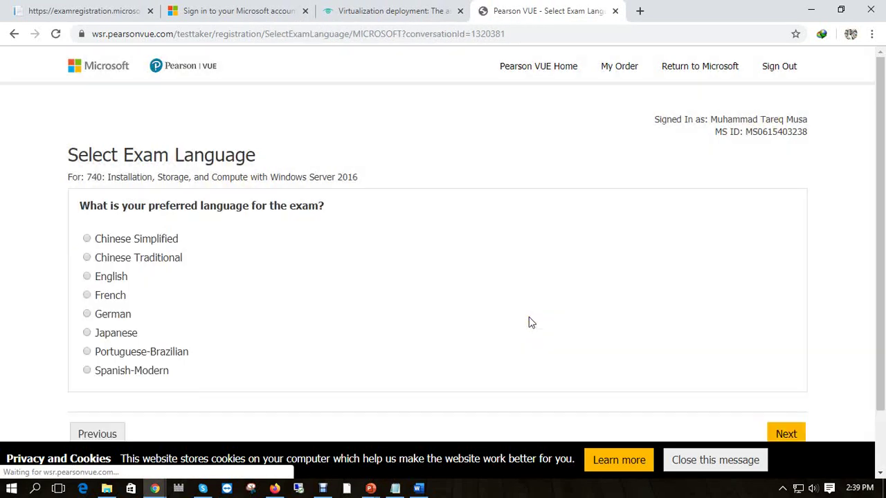
click(87, 276)
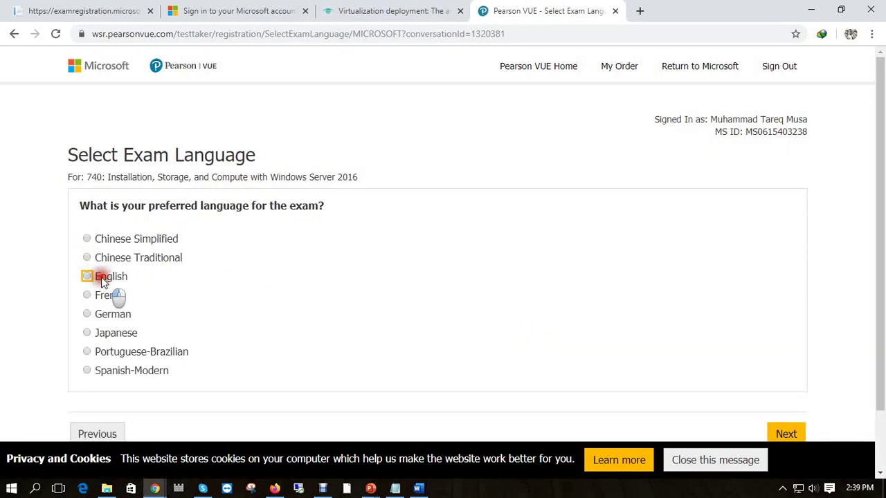
scroll(411, 326, down, 1)
click(781, 372)
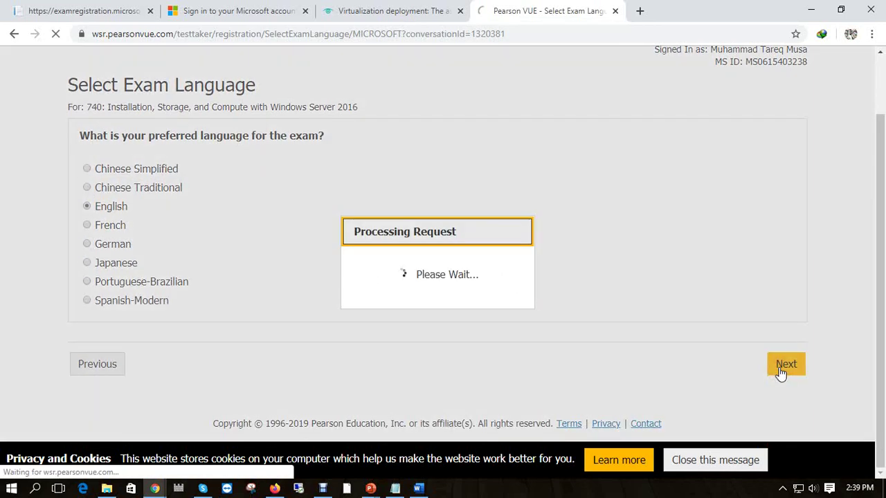
Review the exam 740 details showing USD 44.00, highlighting the MS ID line.
scroll(59, 217, down, 1)
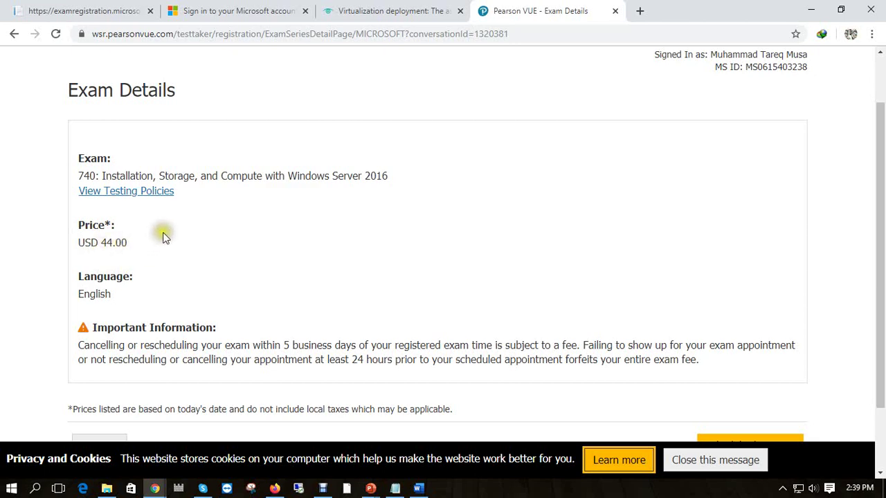
scroll(297, 242, down, 1)
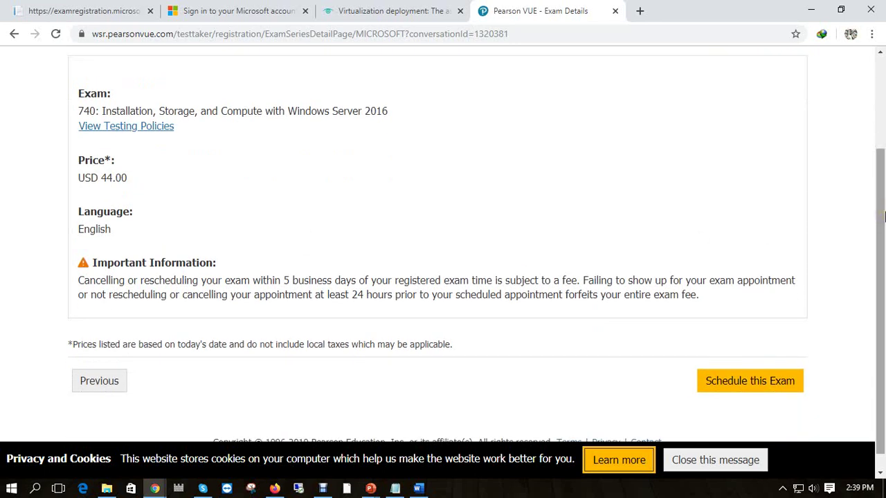
drag(881, 205, 882, 164)
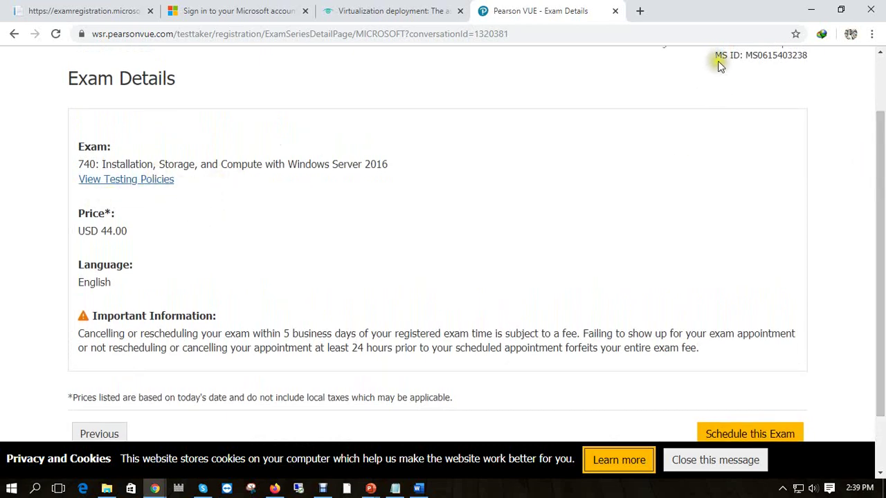
drag(720, 55, 801, 70)
scroll(744, 128, down, 1)
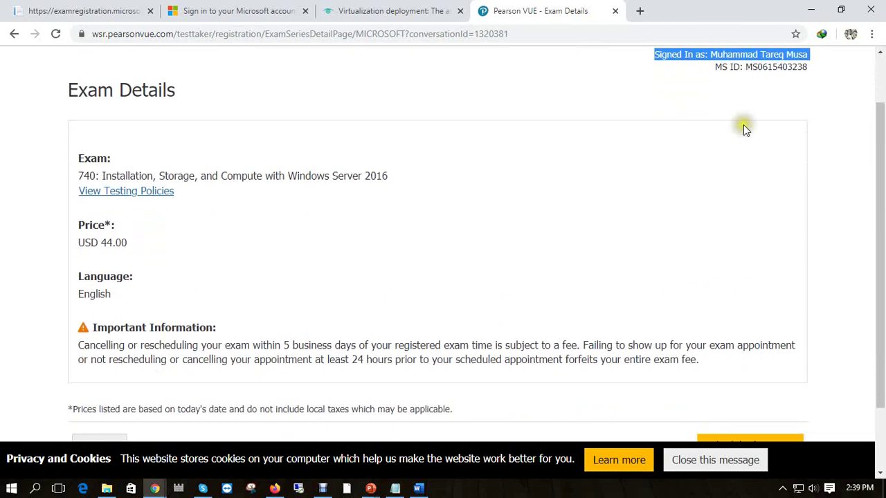
drag(719, 59, 727, 93)
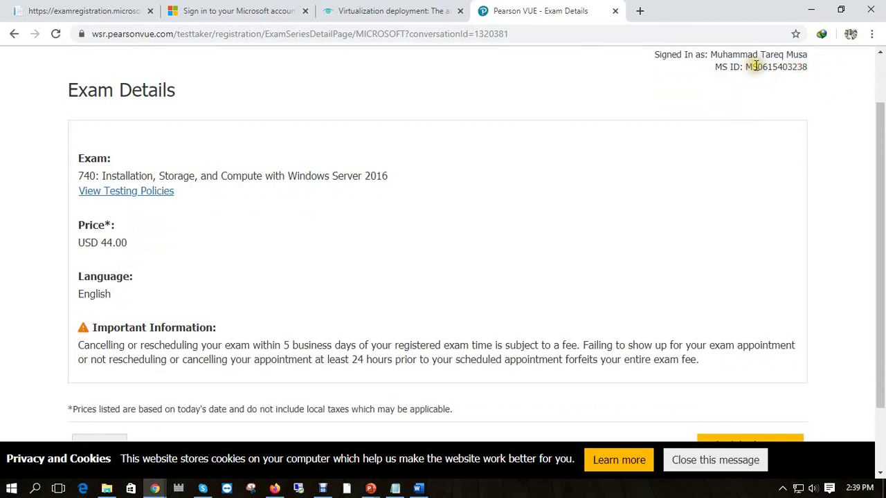
triple_click(754, 67)
scroll(875, 160, down, 1)
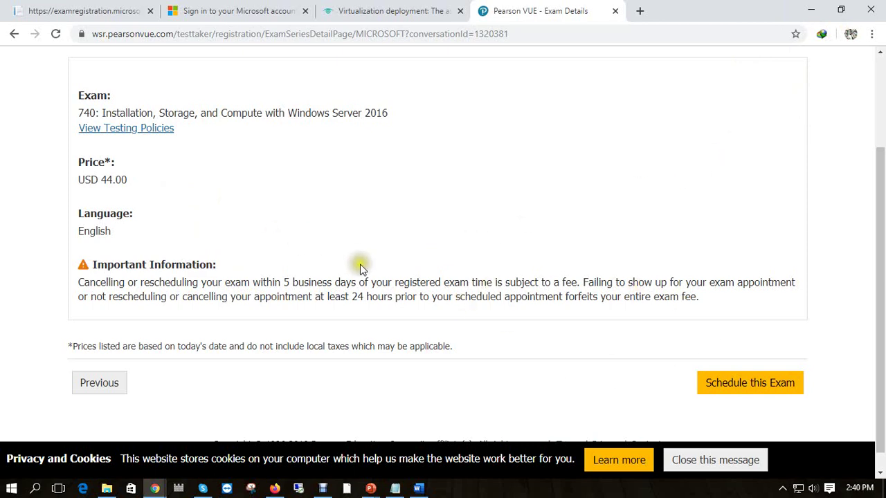
Run the MCSA Windows Server slide show and advance to the Academic Discount slide.
mouse_move(370, 488)
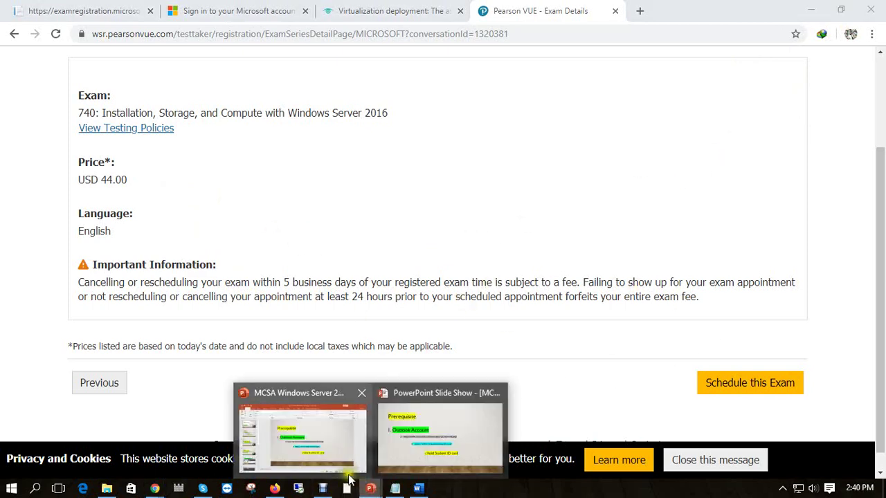
click(304, 439)
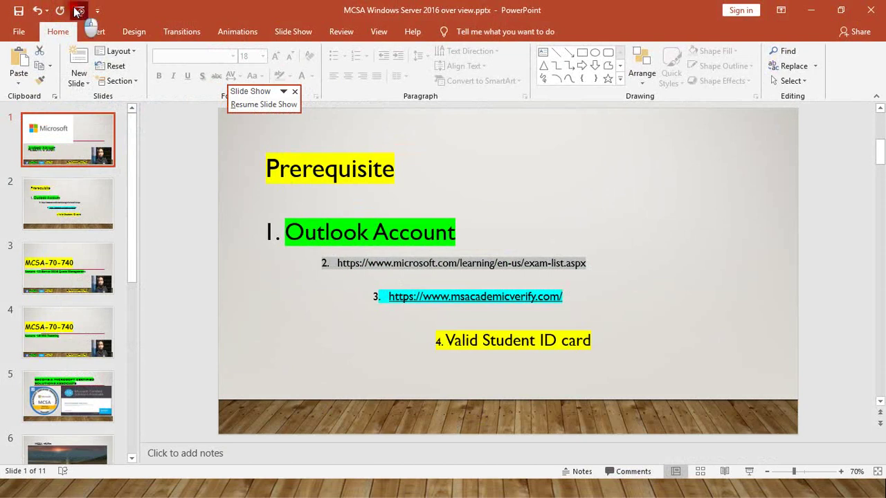
click(78, 10)
click(381, 262)
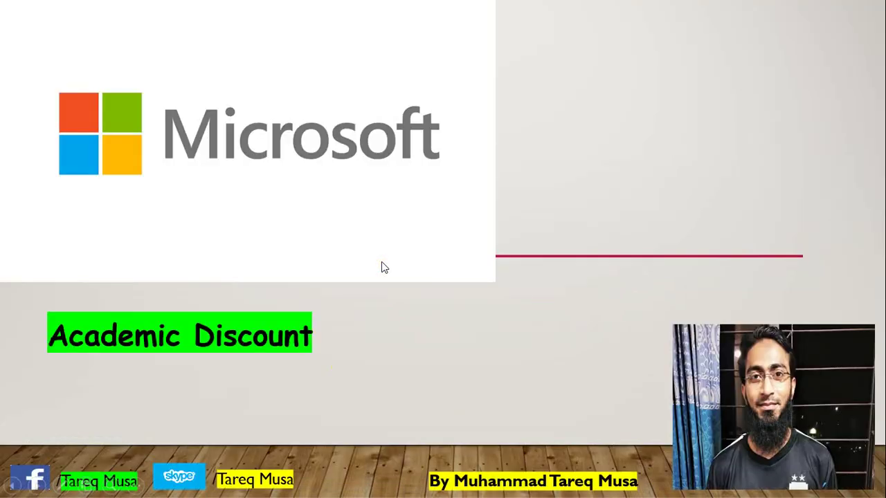